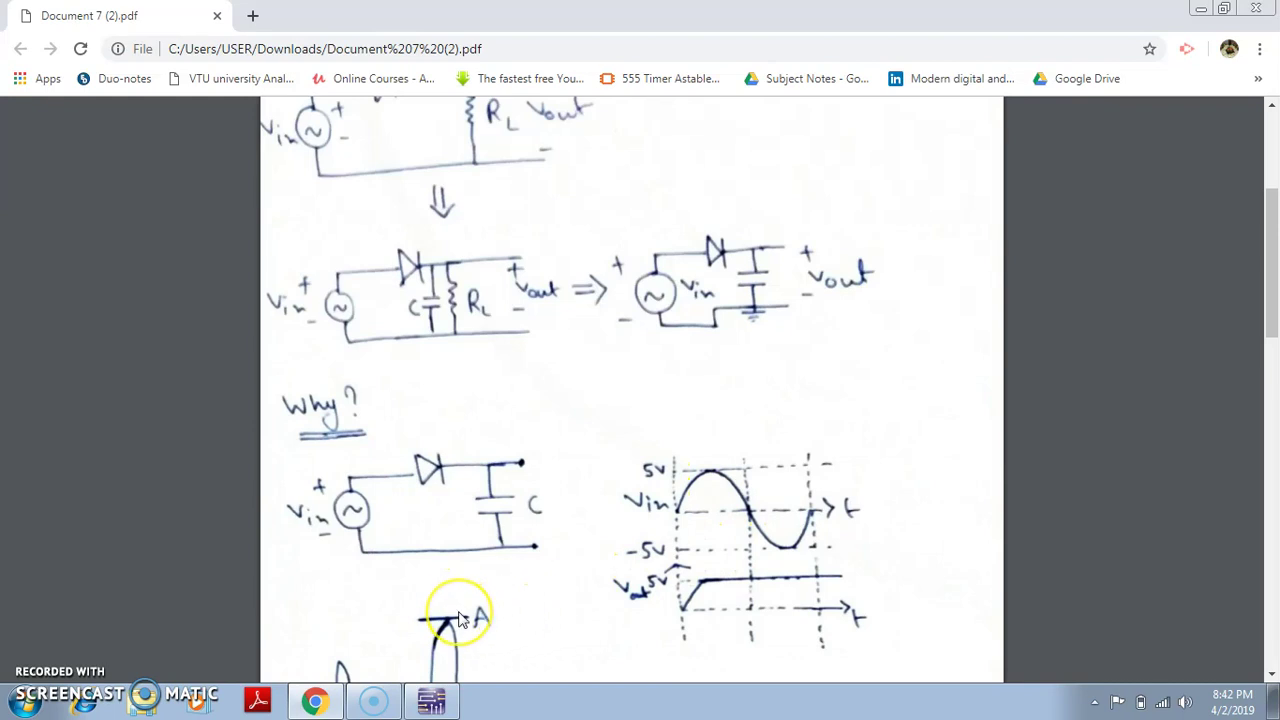
Switch from the Chrome PDF notes to the Multisim PEAK DETECTOR schematic.
left_click(432, 705)
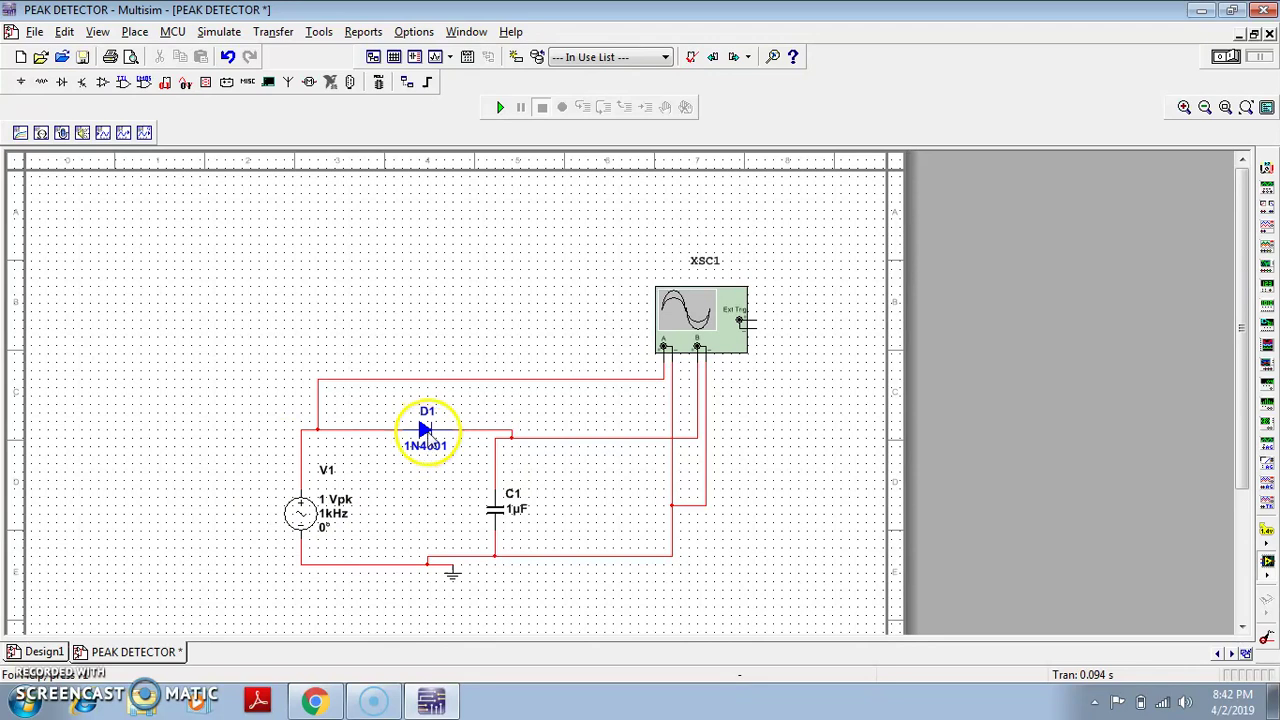
left_click(134, 31)
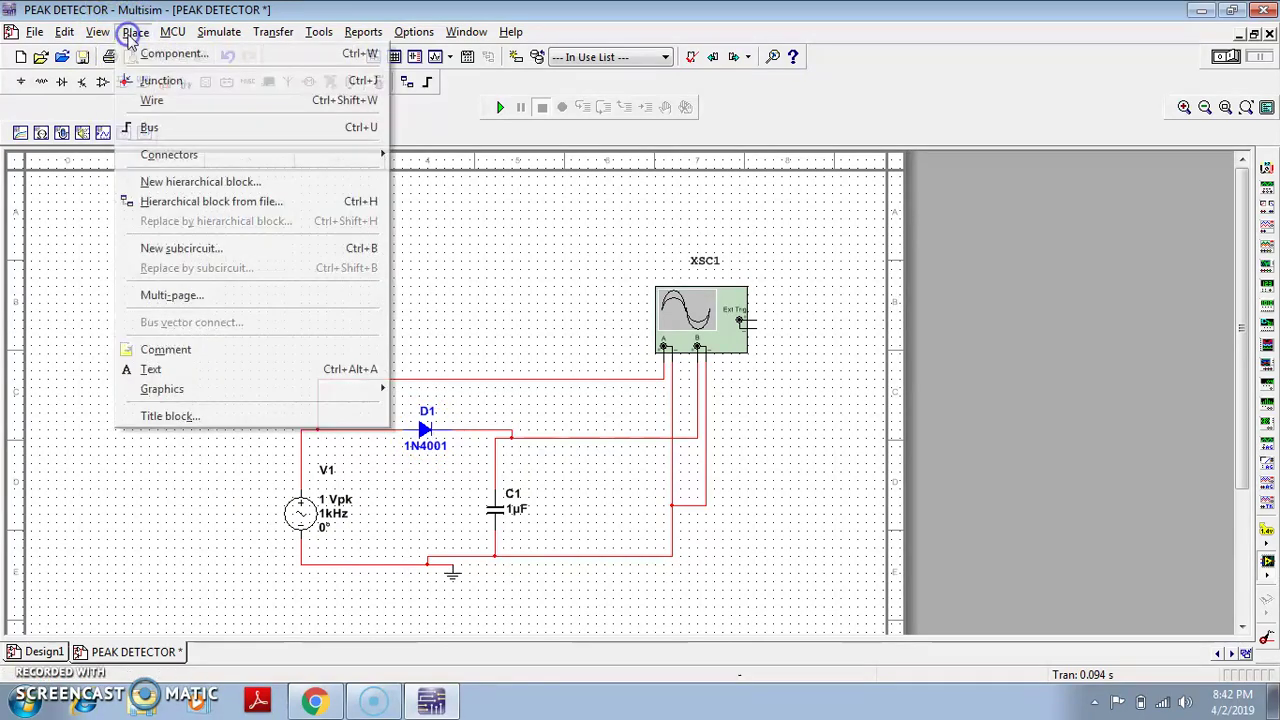
left_click(162, 55)
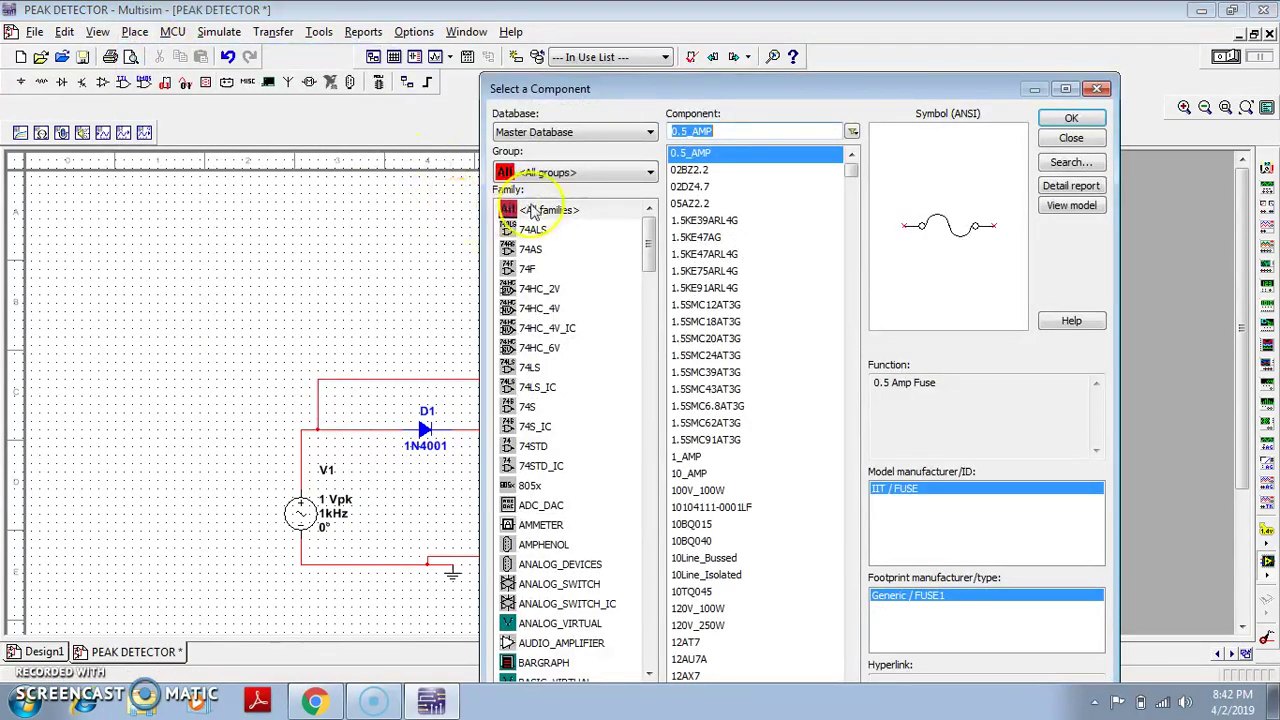
left_click(556, 173)
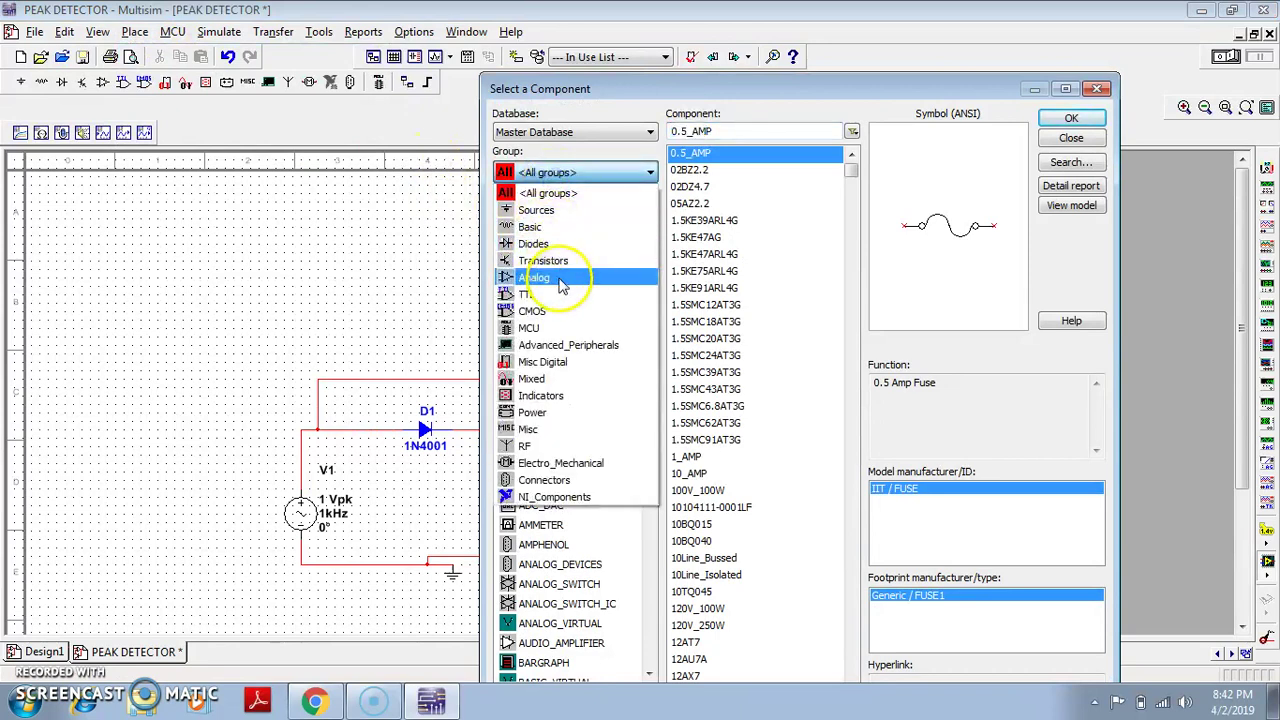
left_click(533, 243)
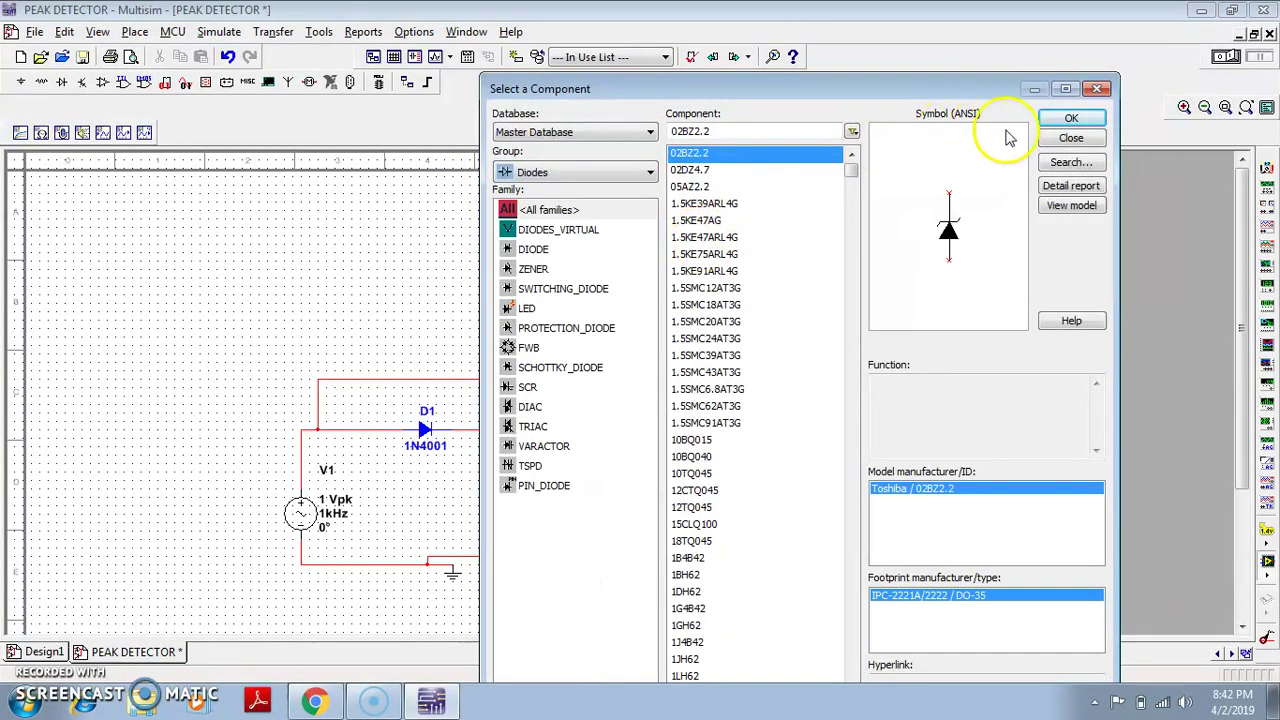
left_click_drag(851, 170, 848, 195)
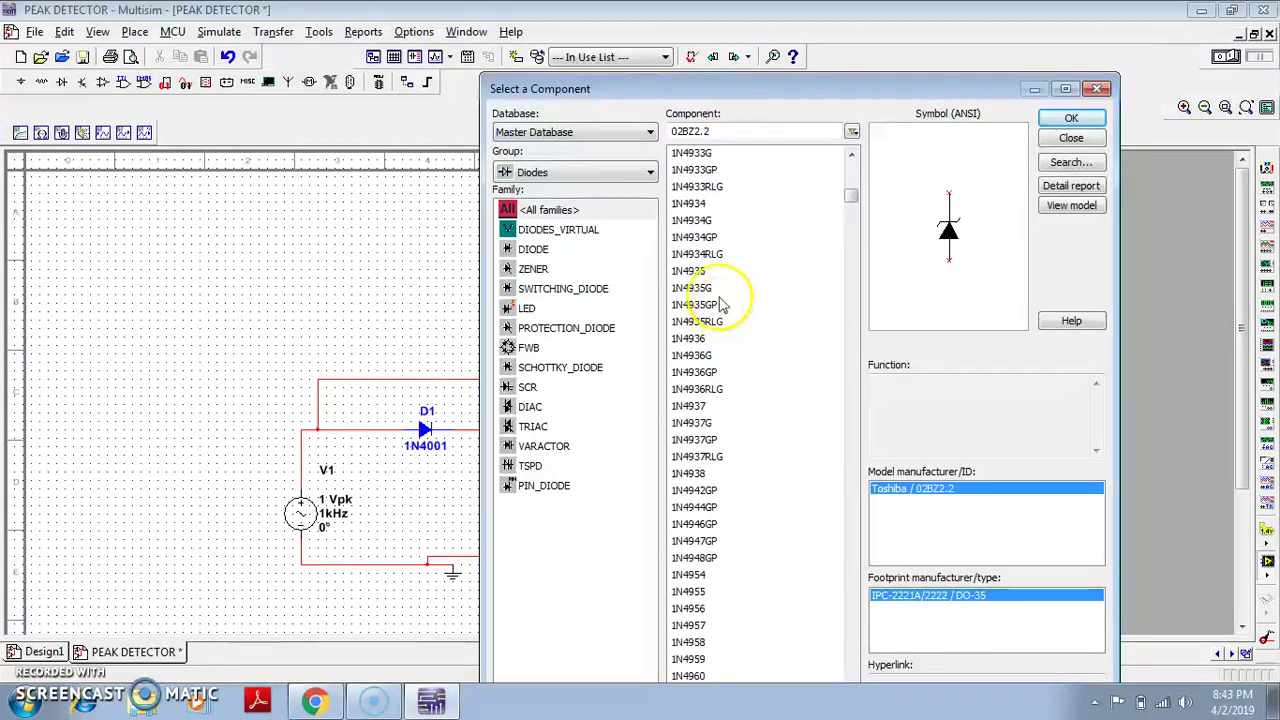
left_click(851, 154)
left_click(851, 154)
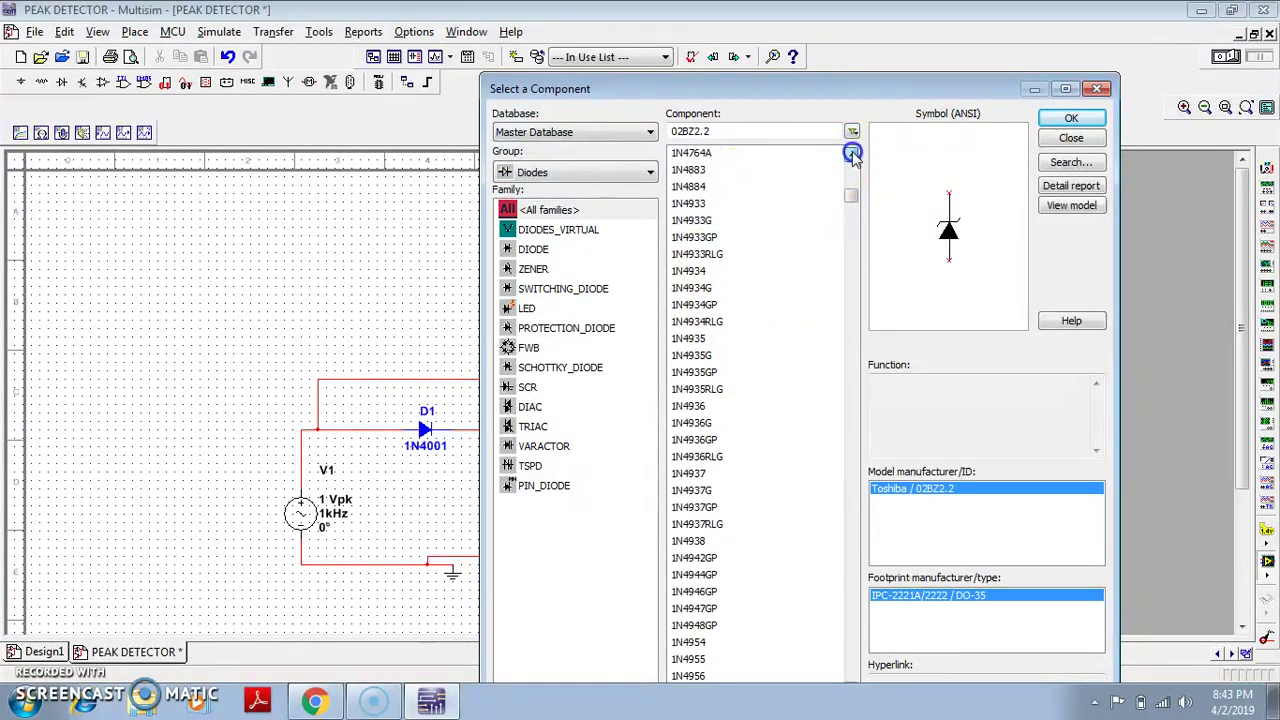
left_click(851, 154)
left_click(851, 154)
left_click(851, 154)
left_click(851, 154)
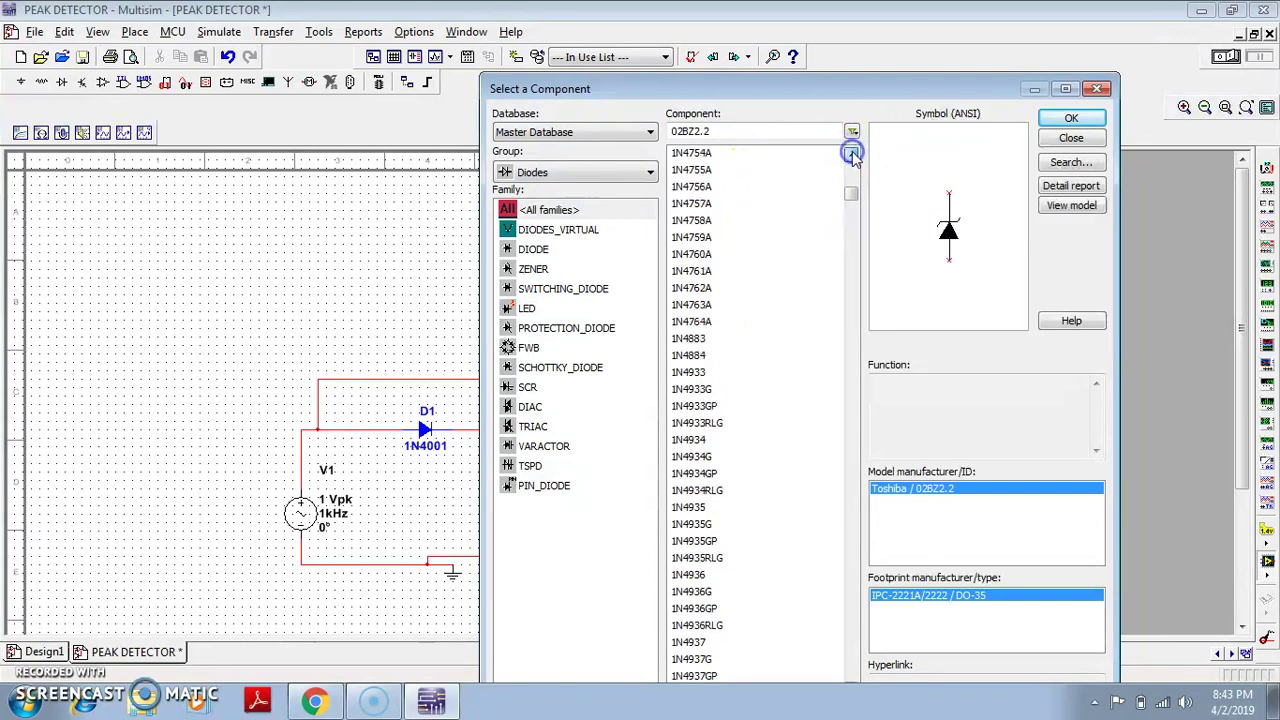
left_click(851, 154)
left_click(851, 154)
left_click(851, 154)
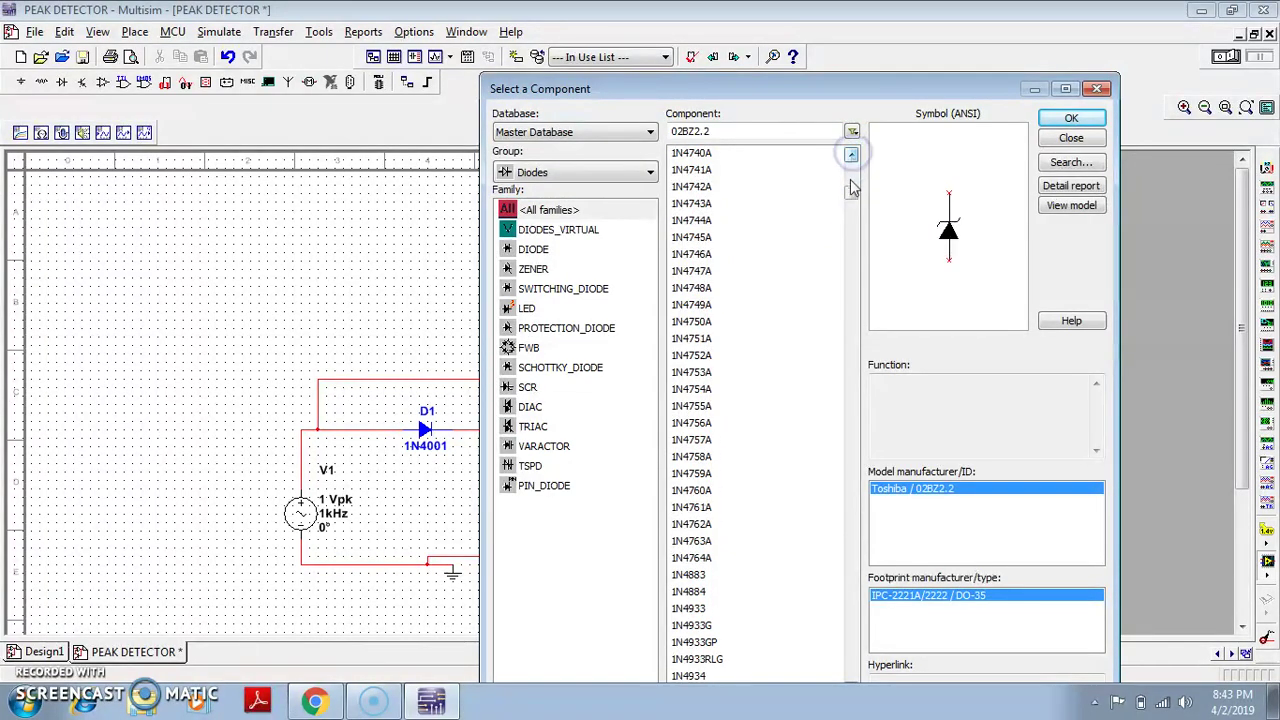
left_click_drag(850, 195, 849, 176)
left_click(690, 440)
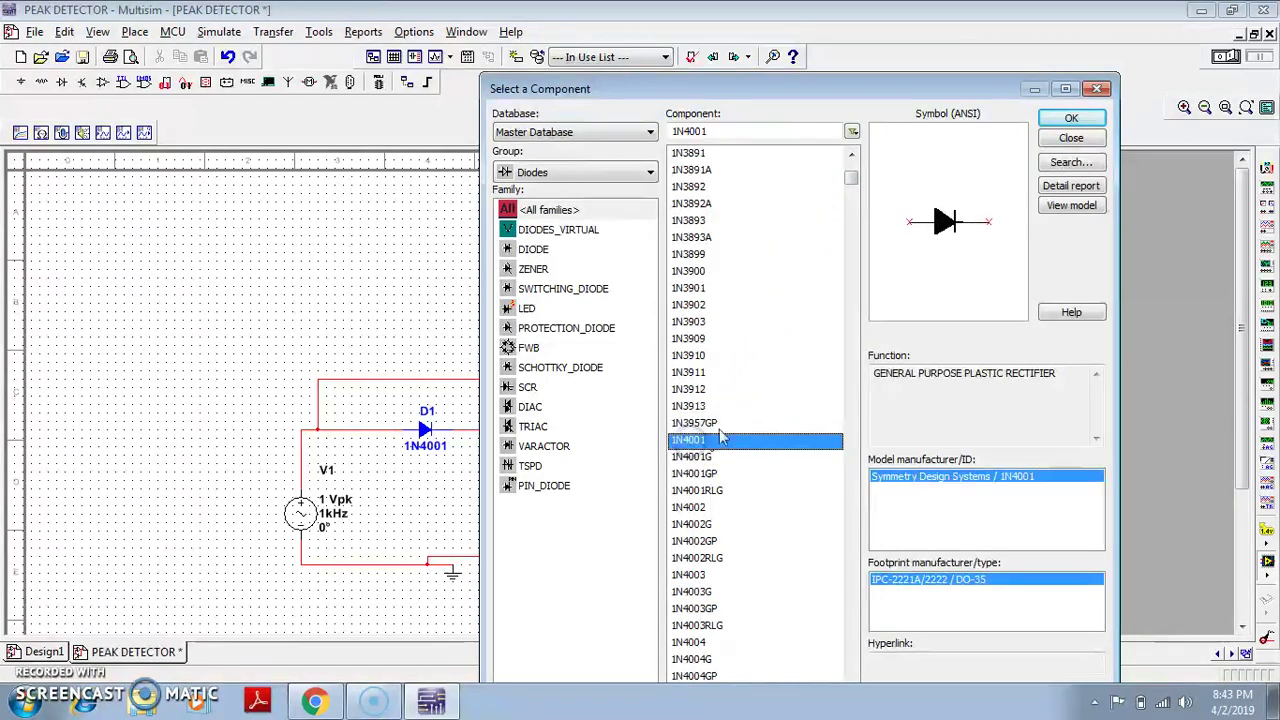
left_click(1097, 90)
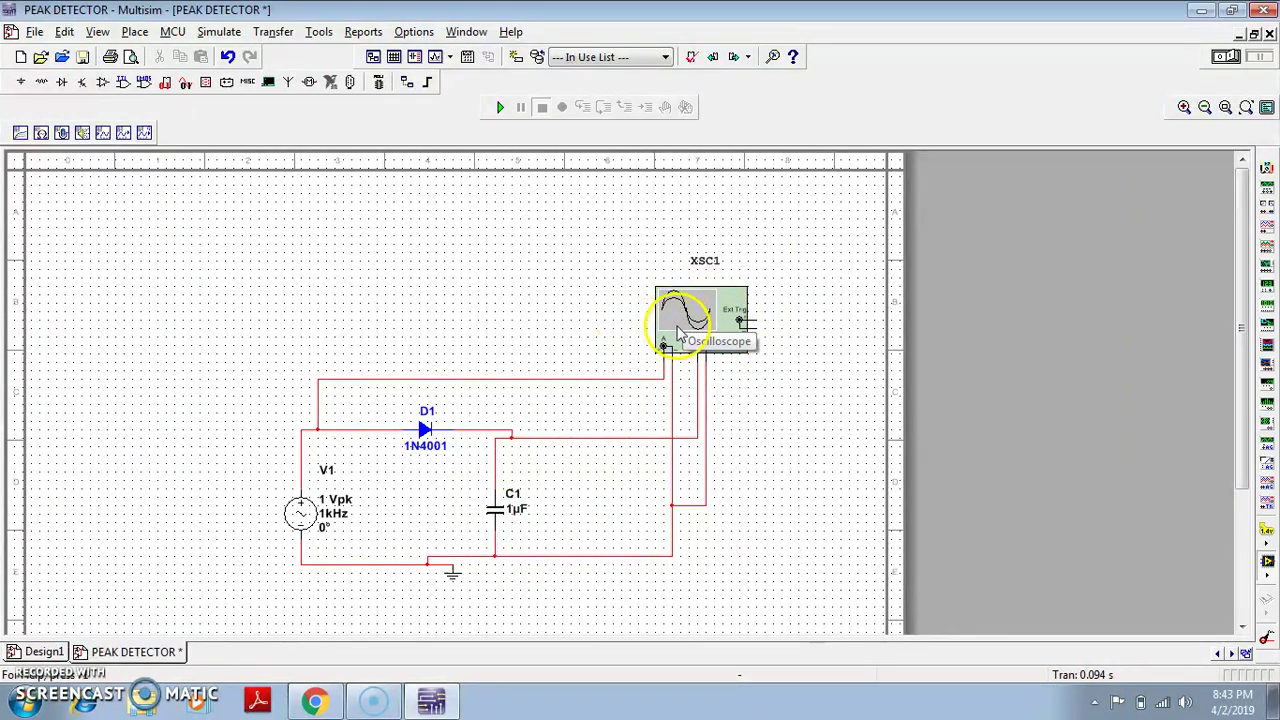
Recolour the wire to oscilloscope channel B blue.
left_click(579, 439)
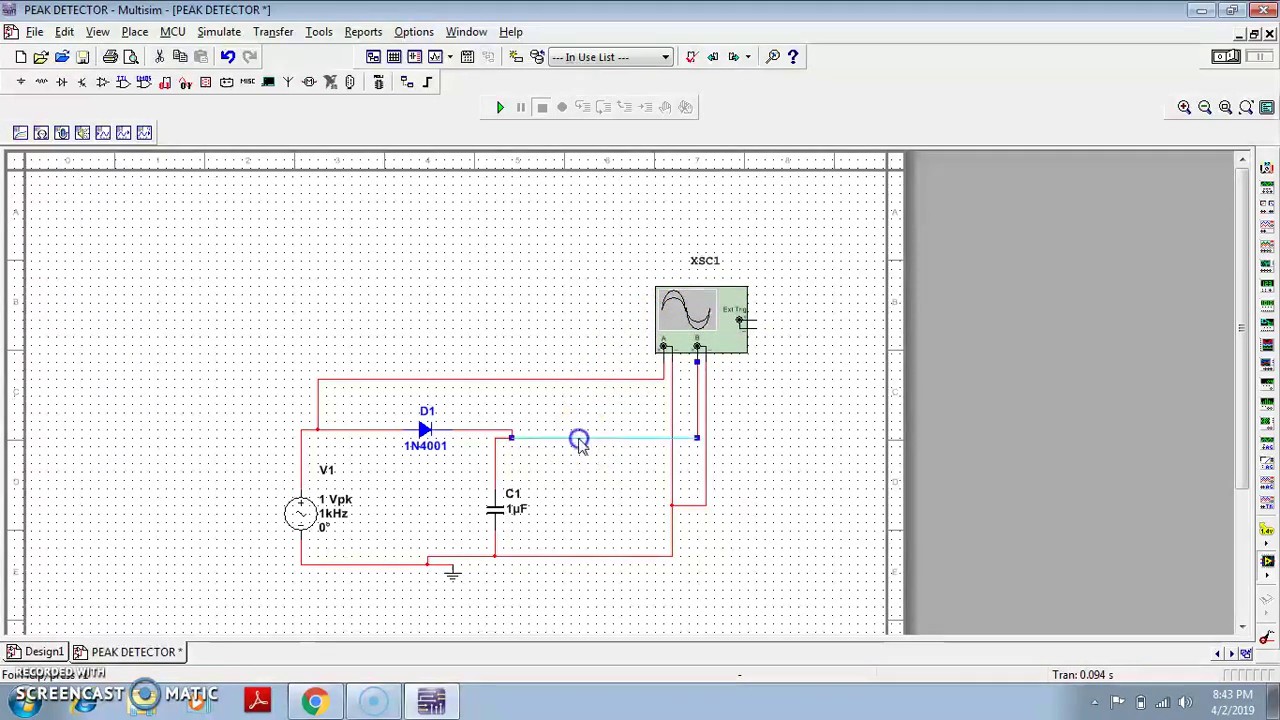
right_click(579, 439)
left_click(617, 480)
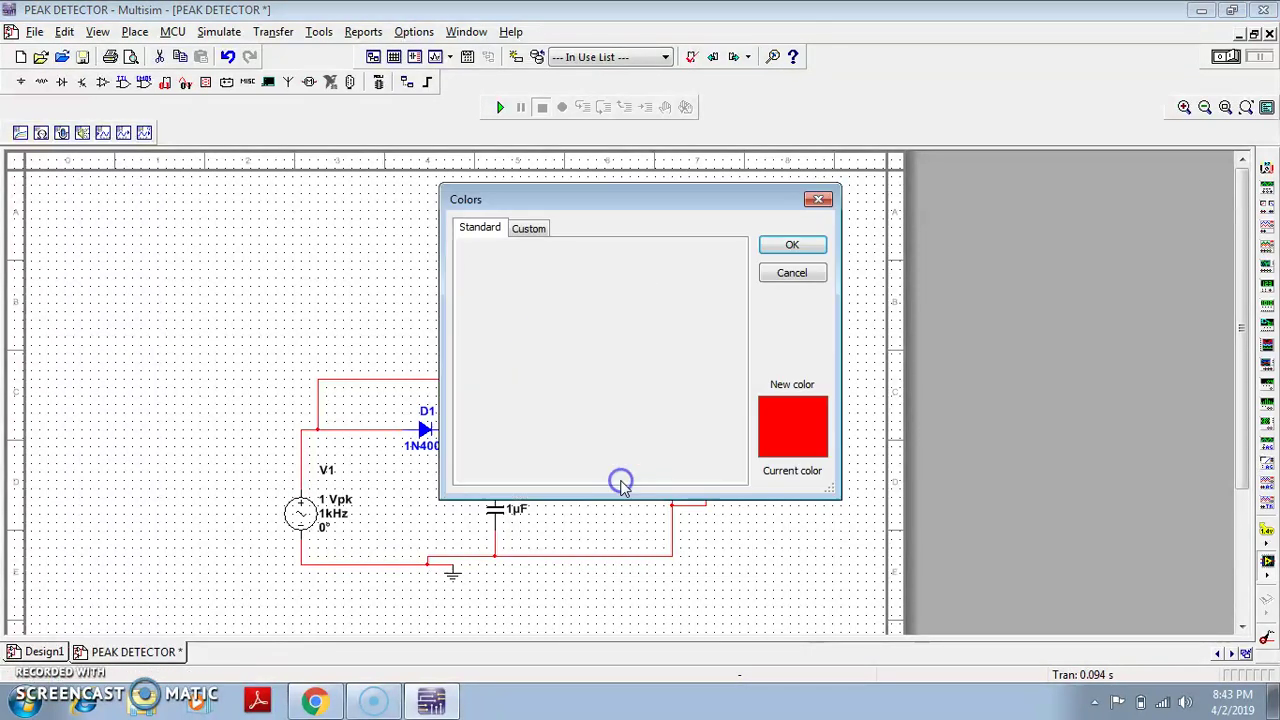
left_click(567, 289)
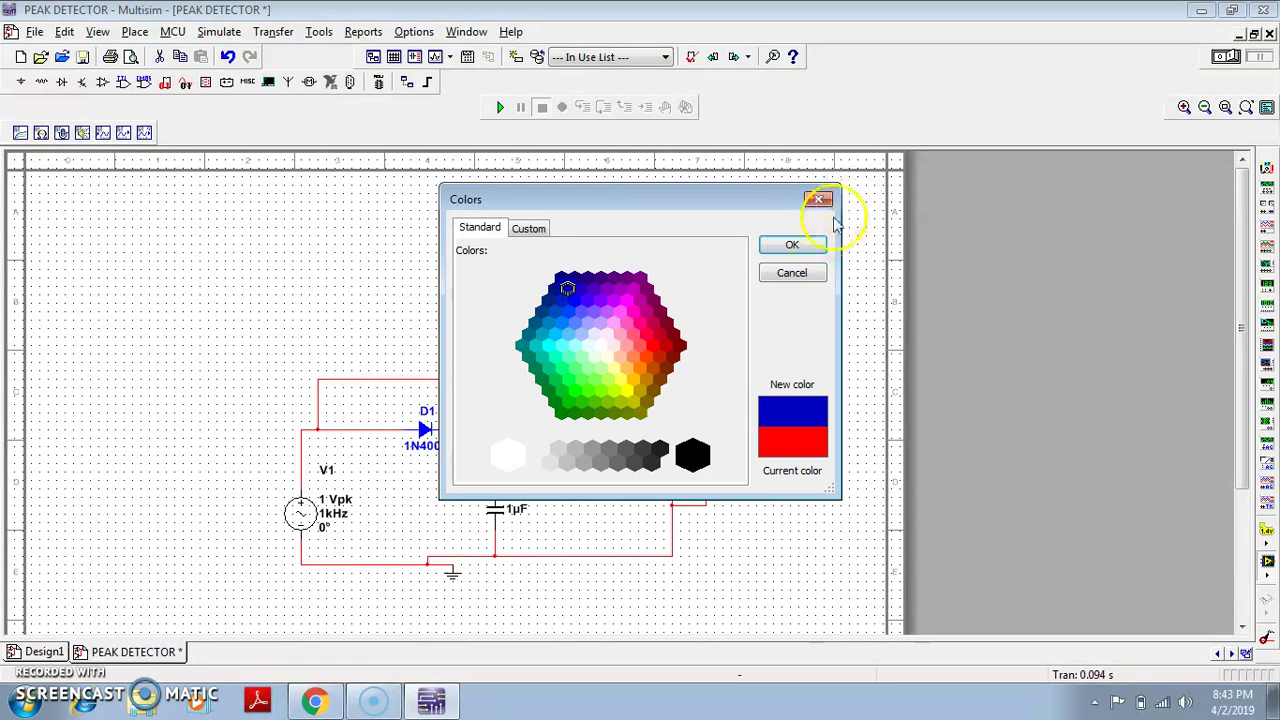
left_click(792, 247)
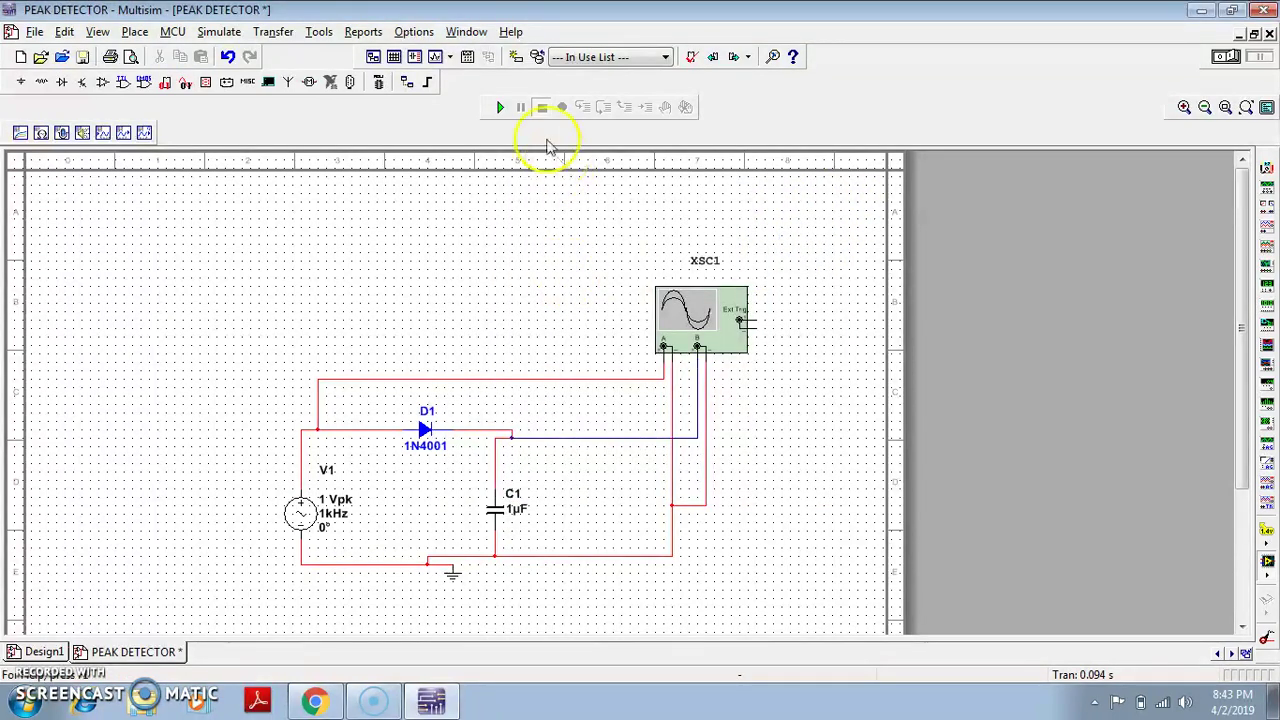
Run the simulation and view XSC1 on a white background with a 1 ms/Div timebase.
left_click(500, 107)
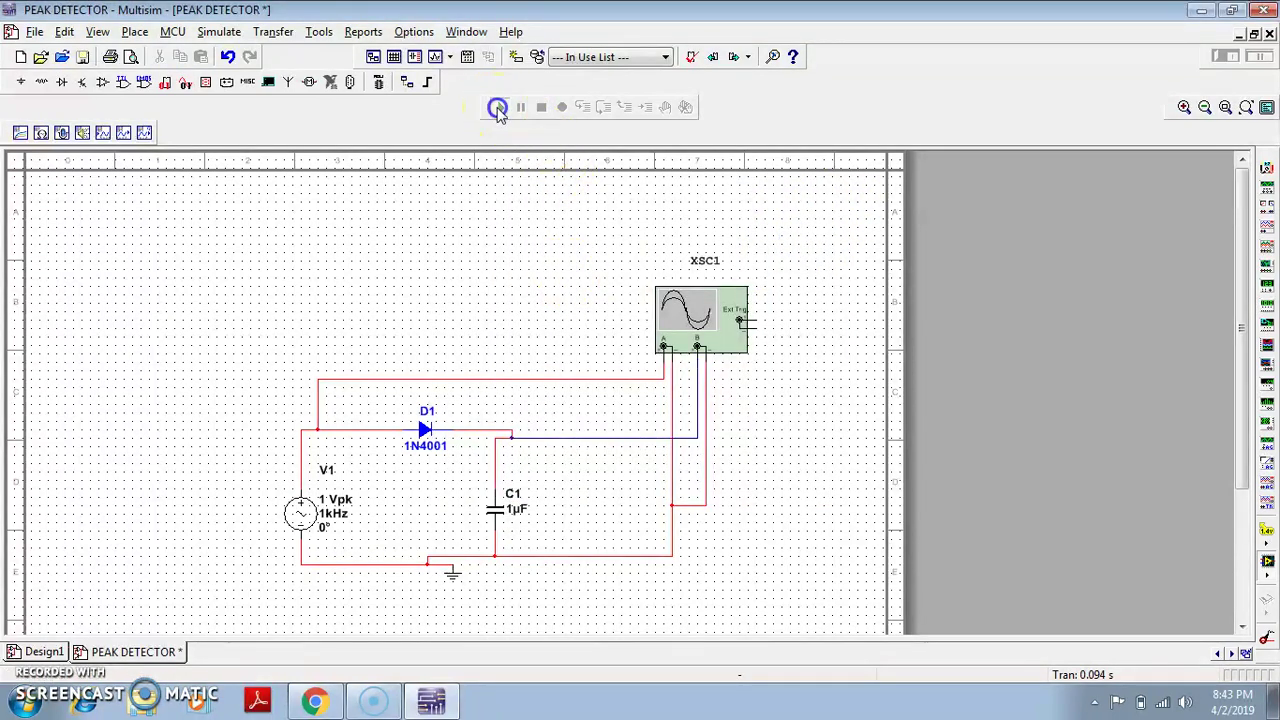
double_click(692, 312)
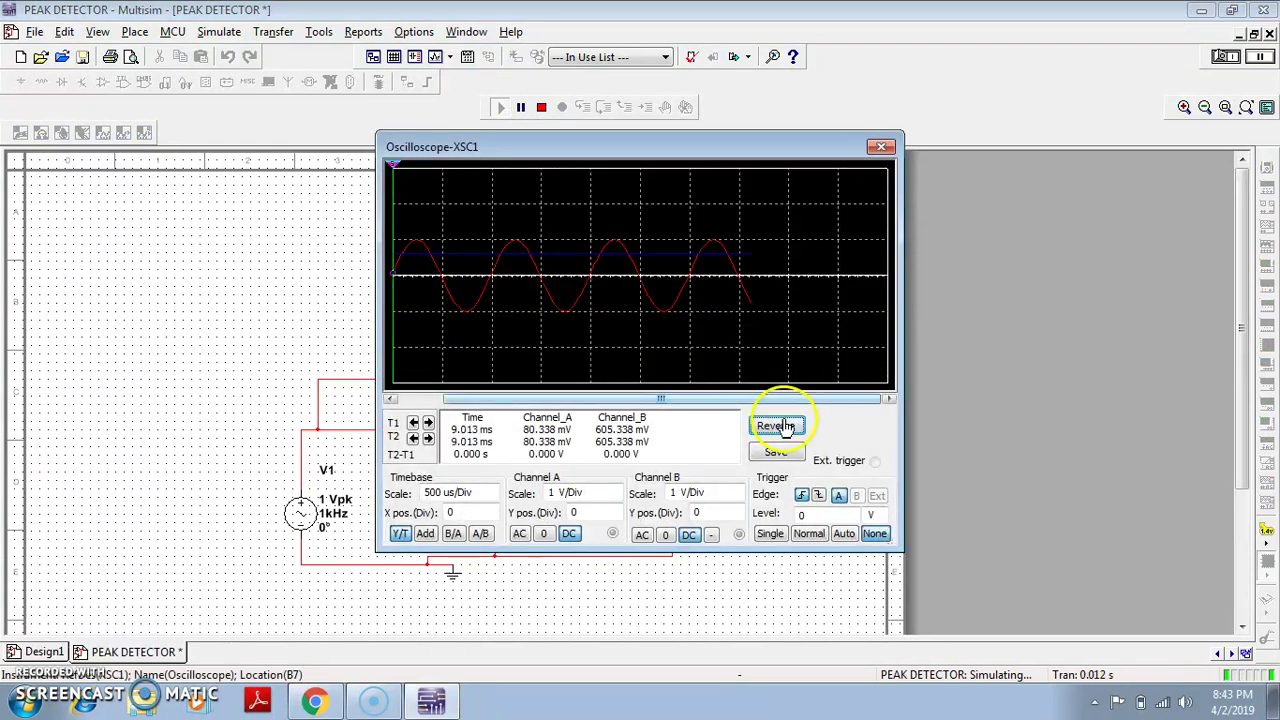
left_click(780, 426)
left_click(540, 108)
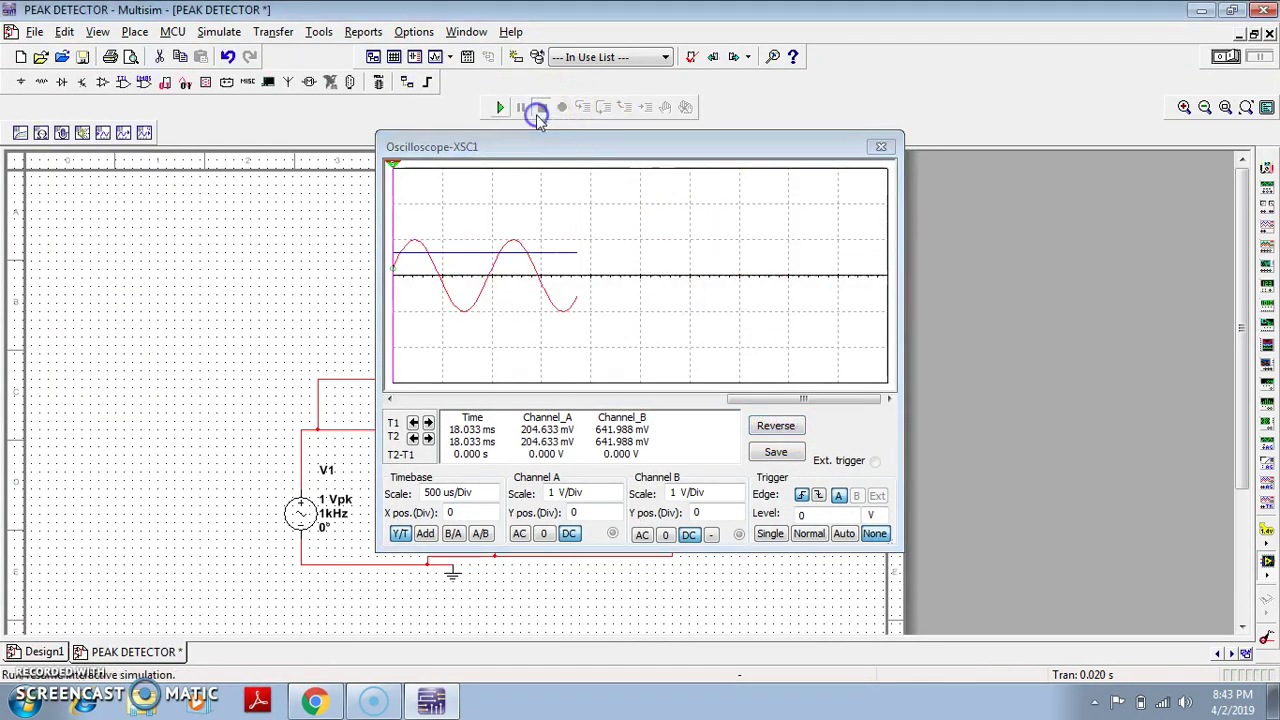
left_click(488, 494)
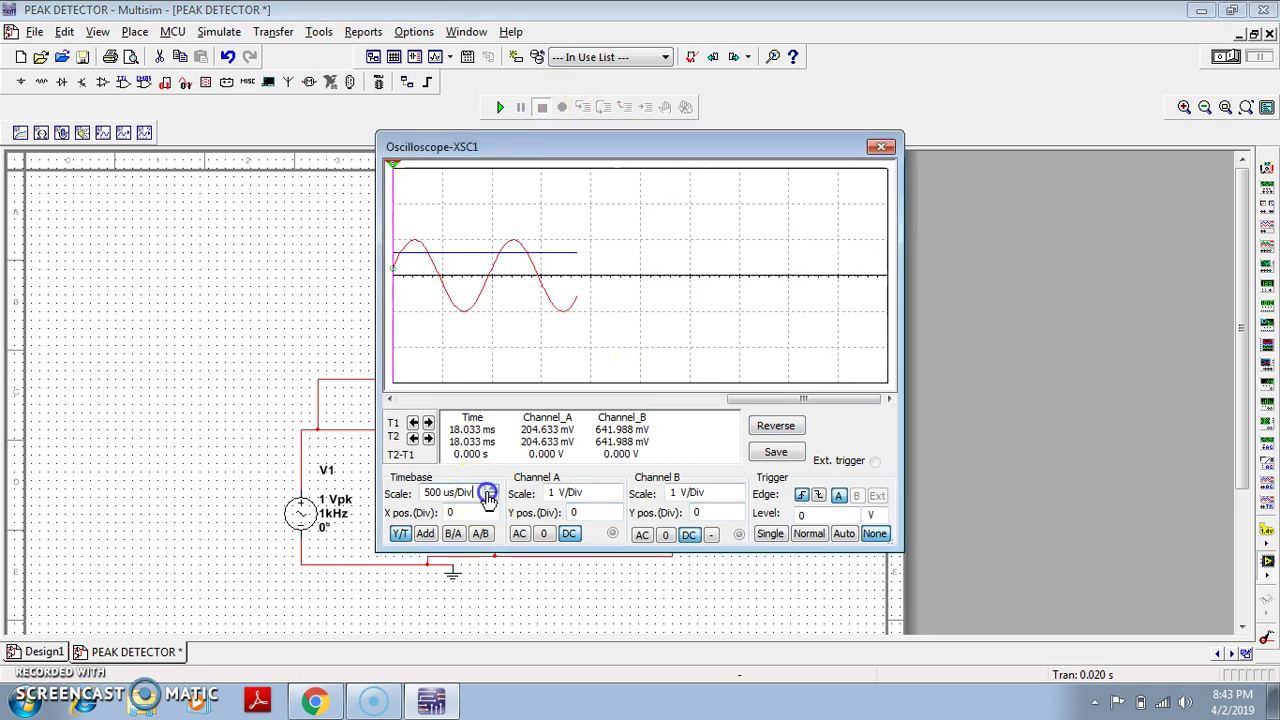
left_click(491, 493)
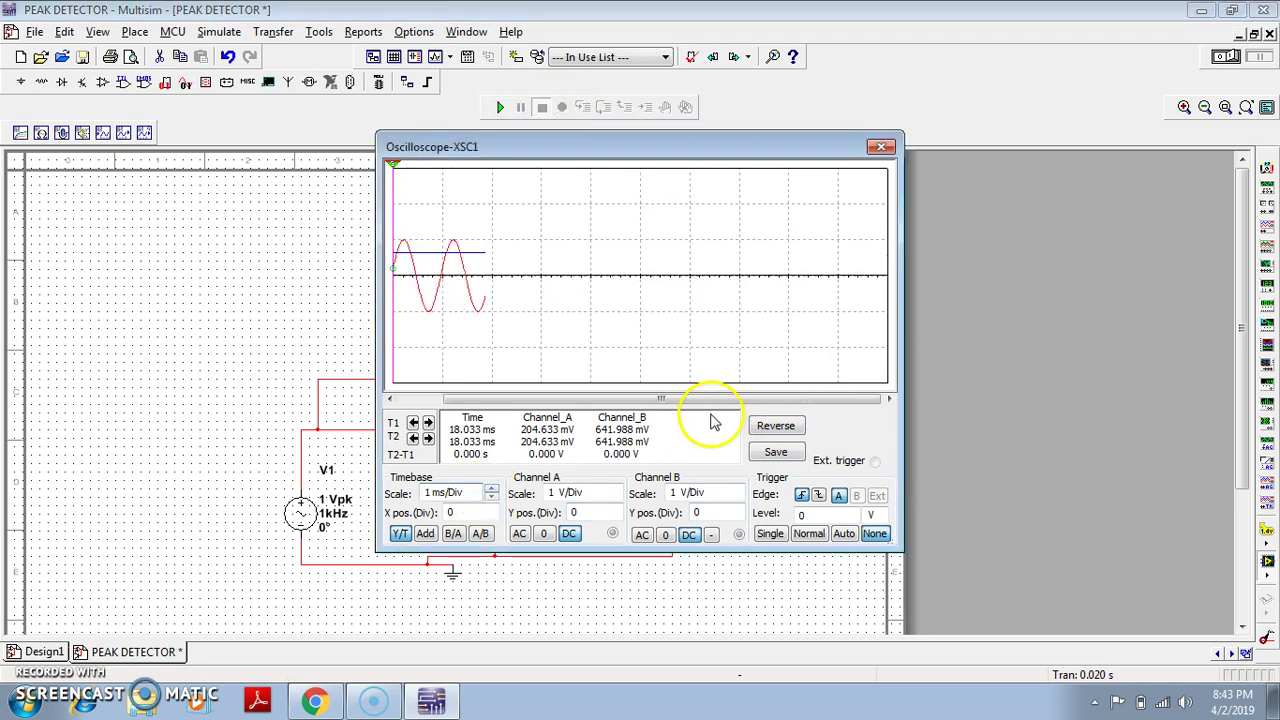
mouse_move(731, 398)
left_mouse_down()
mouse_move(572, 400)
mouse_move(636, 400)
mouse_move(617, 400)
left_mouse_up()
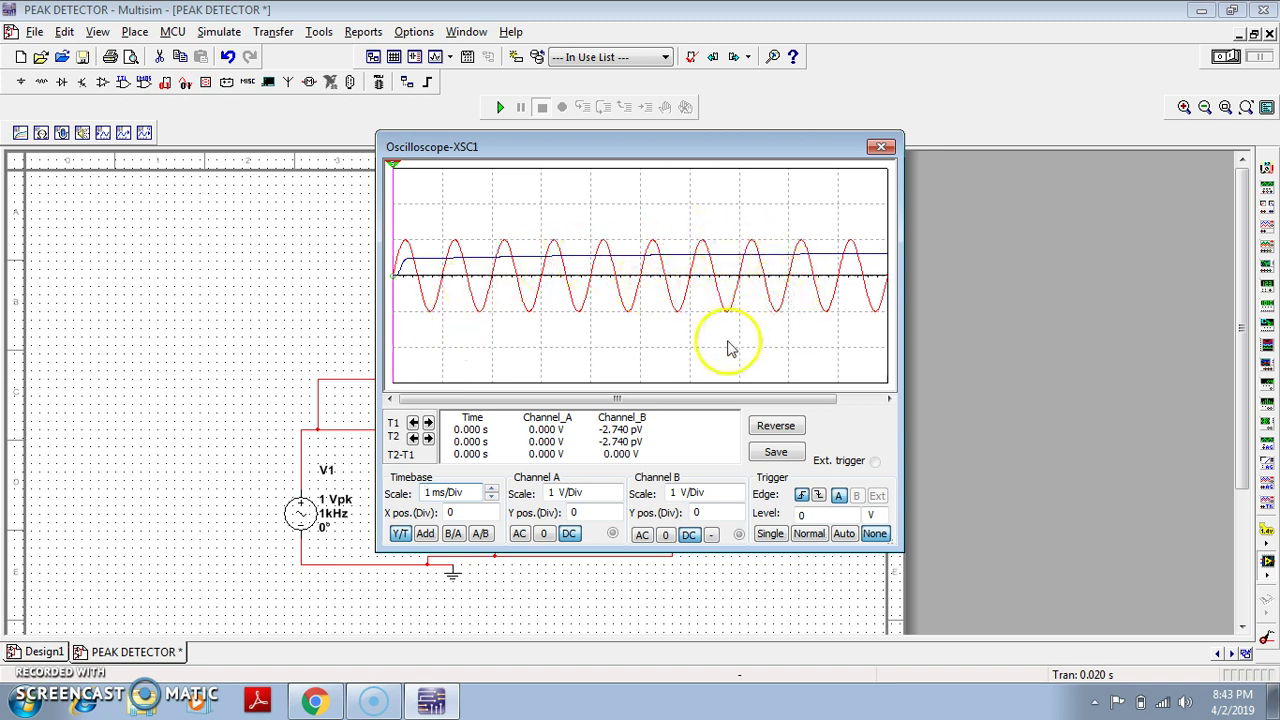
Keep channel B on DC, set channel A to AC, rerun, then close the scope.
left_click(643, 535)
left_click(689, 534)
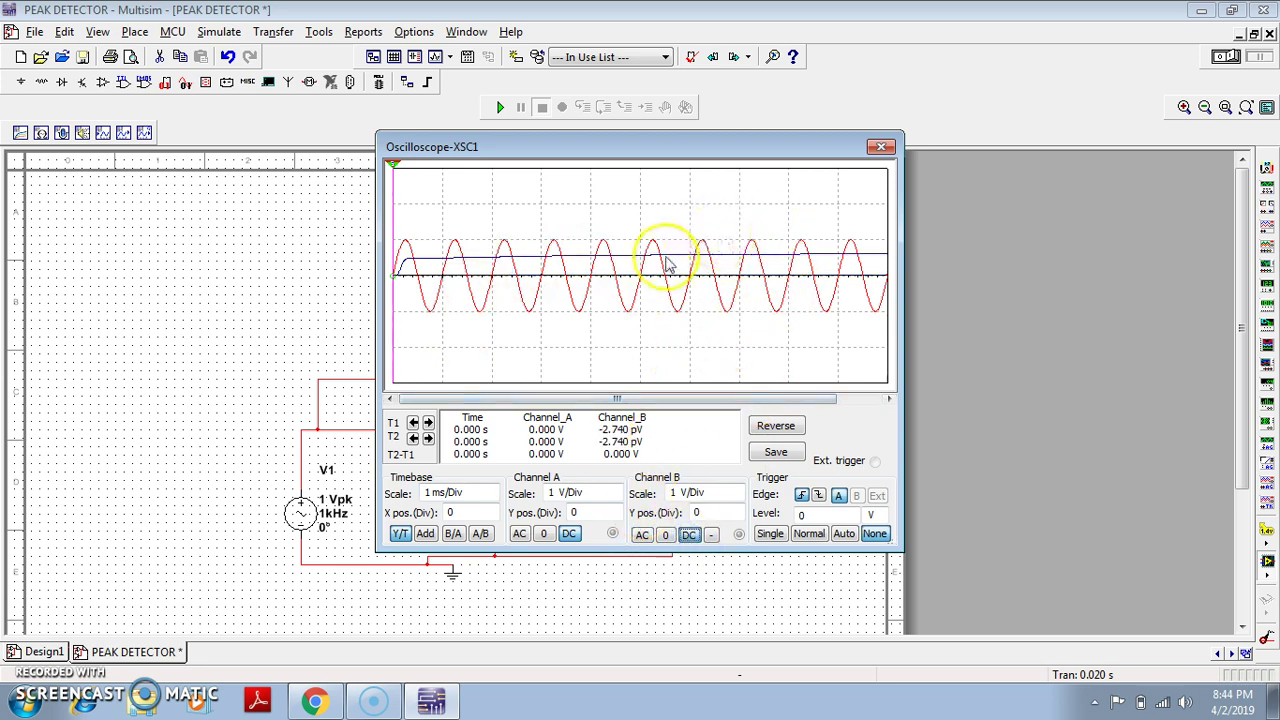
left_click(519, 534)
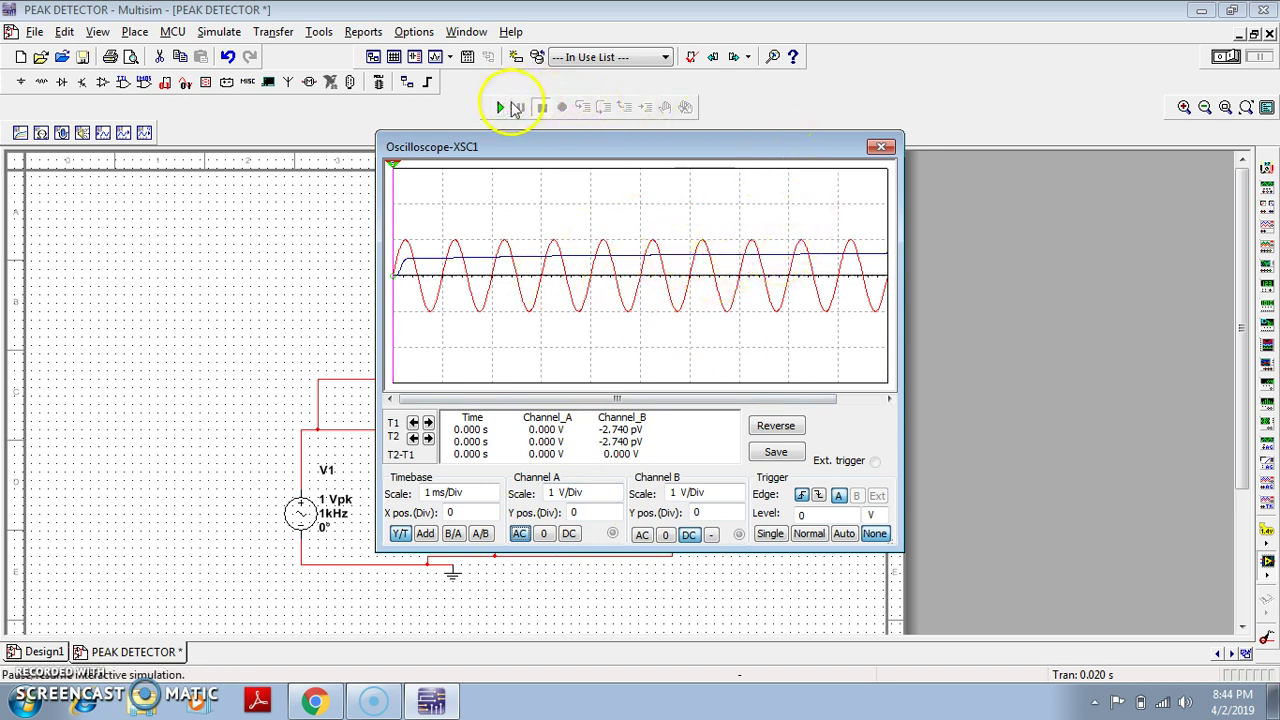
left_click(503, 107)
left_click(500, 108)
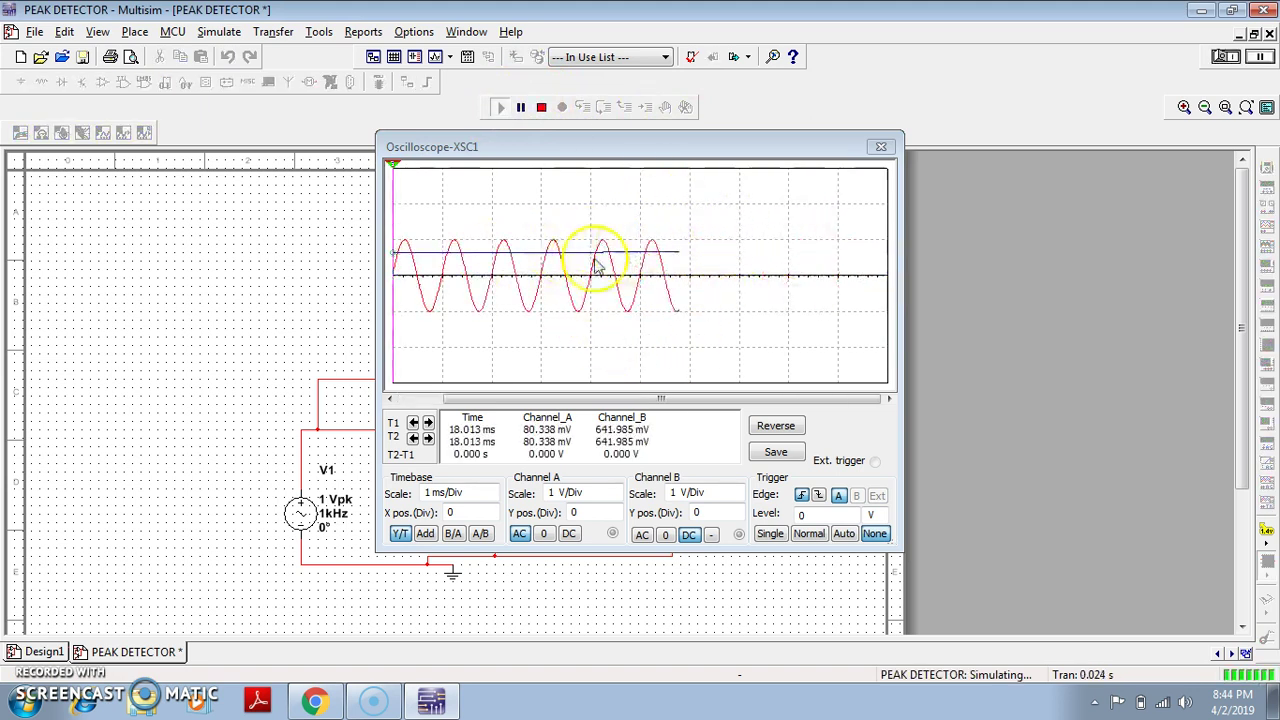
left_click(881, 147)
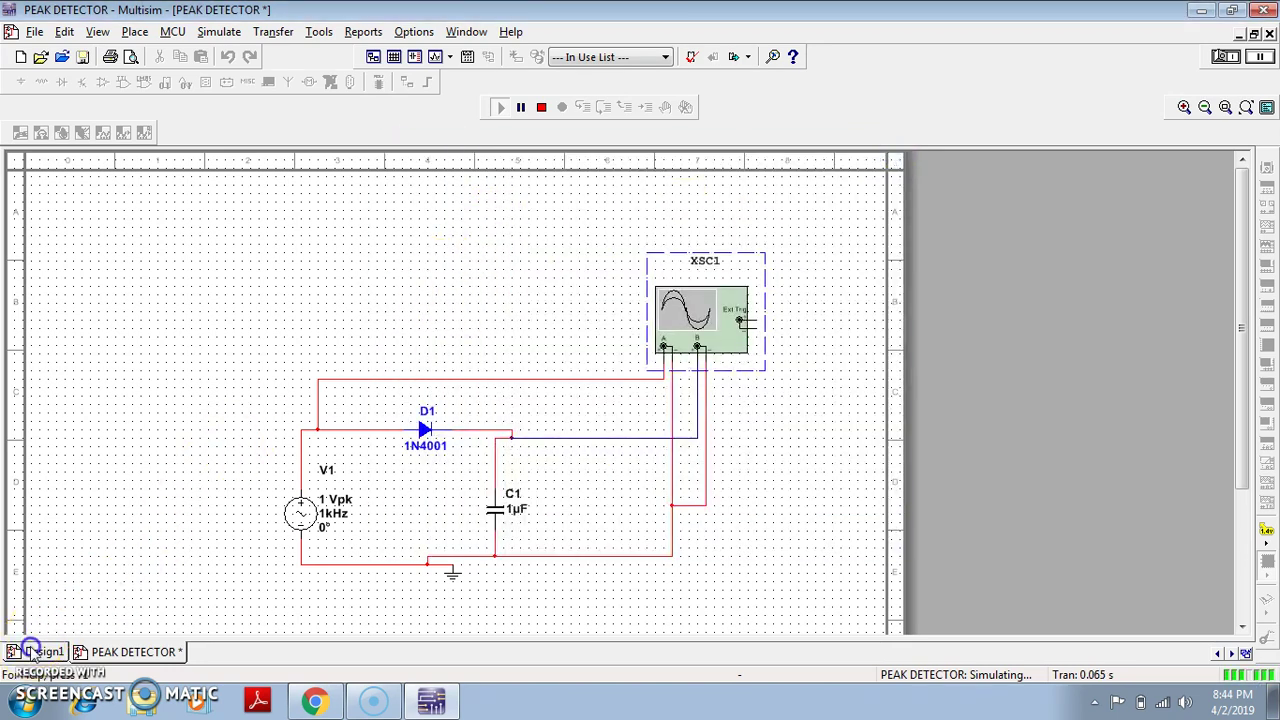
Stop the simulation, flip diode D1 horizontally and rewire it to the source.
left_click(541, 107)
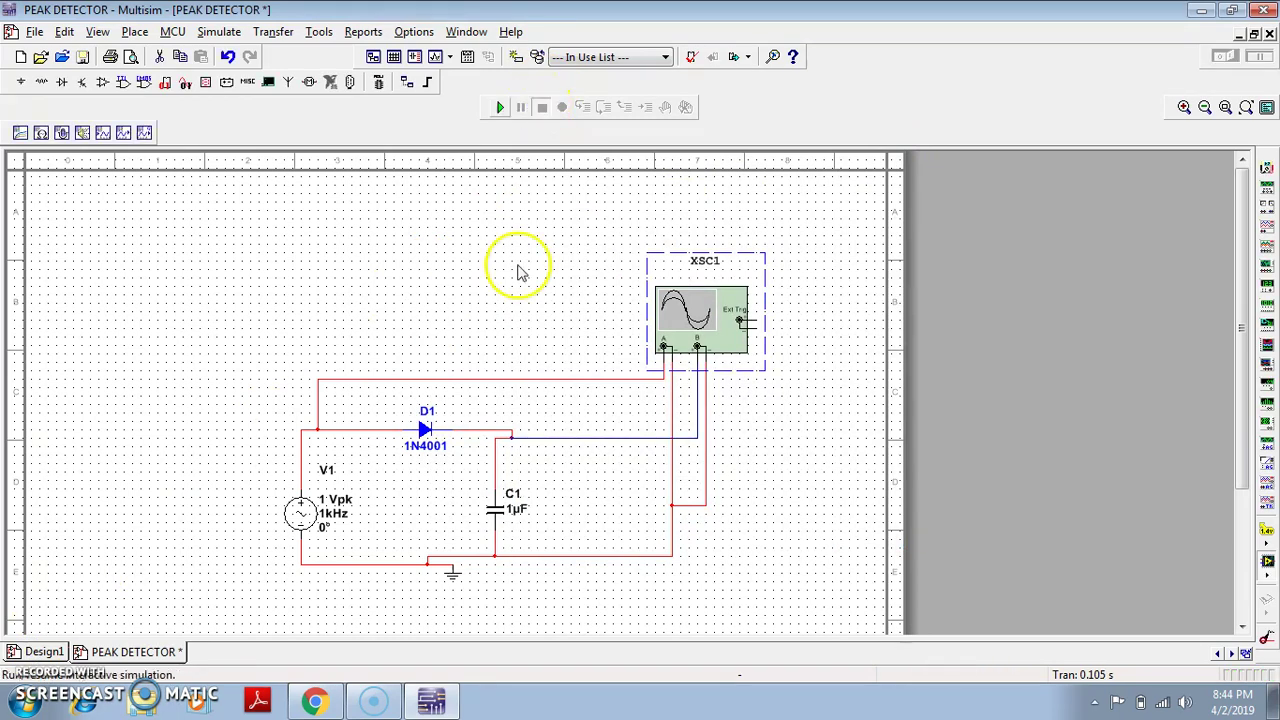
left_click(476, 430)
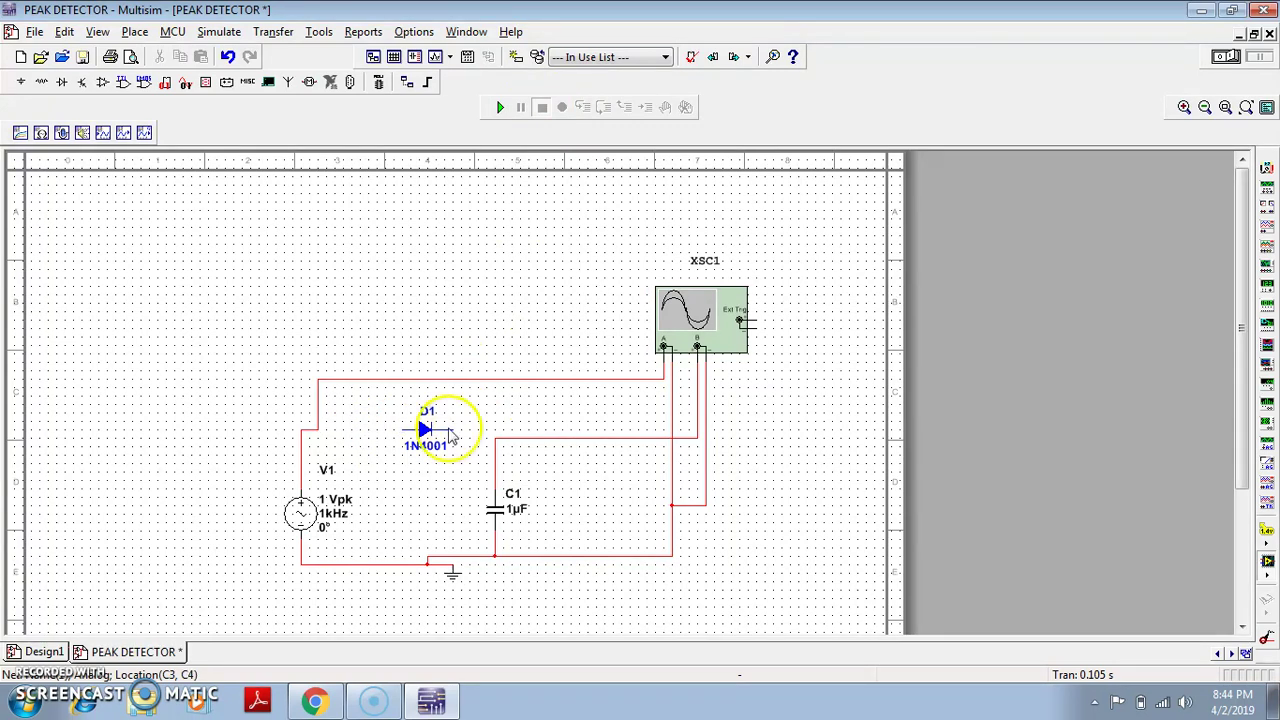
left_click(435, 436)
right_click(435, 436)
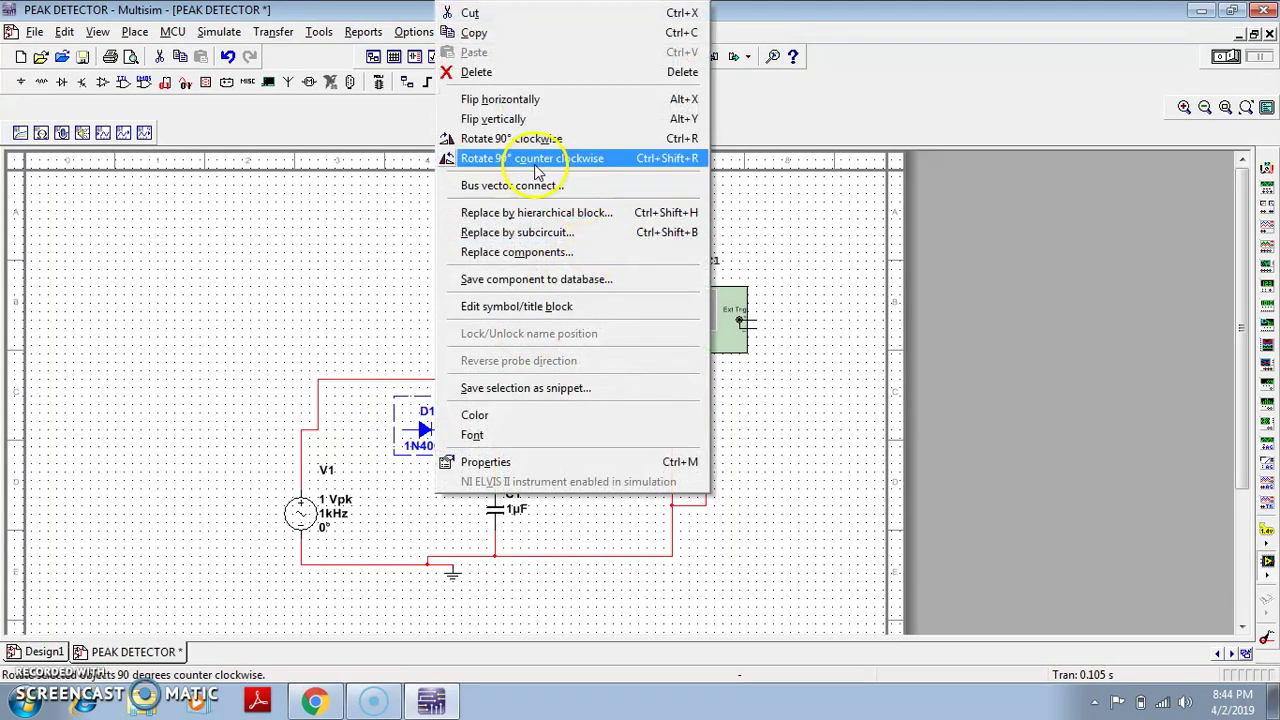
left_click(560, 99)
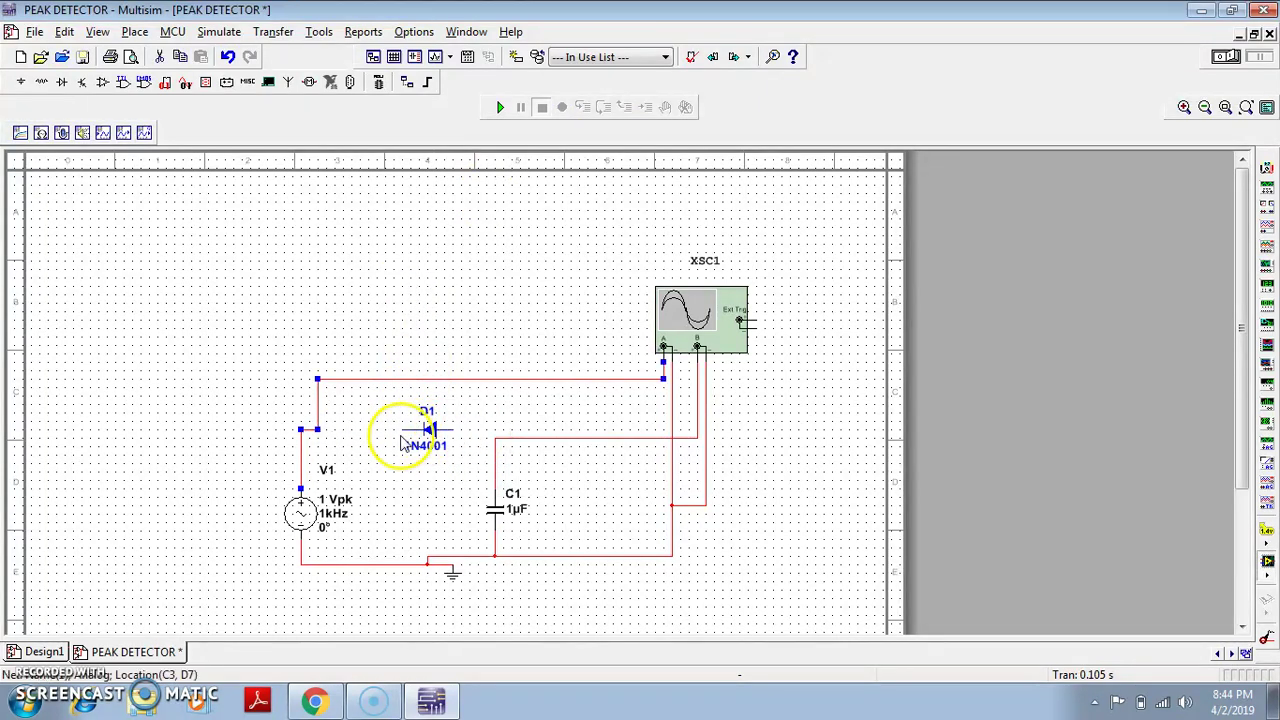
left_click(403, 429)
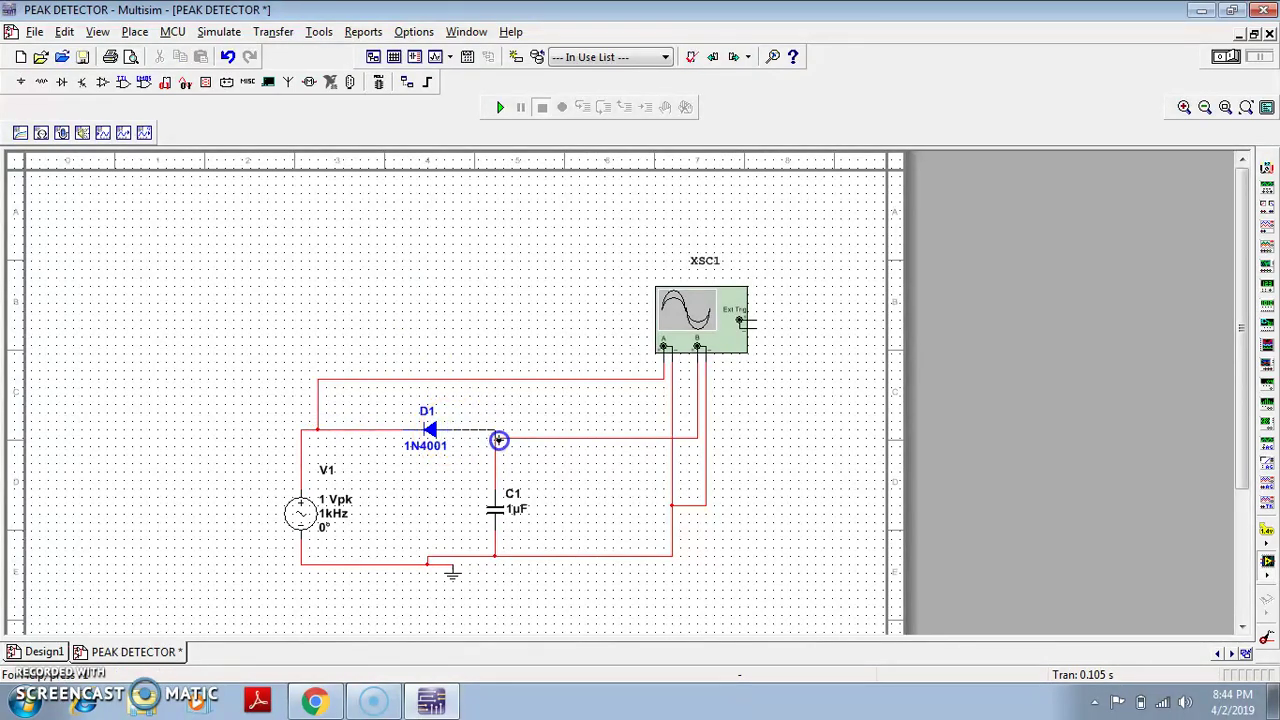
Rerun with the reversed diode, then stop and close the oscilloscope.
left_click(501, 107)
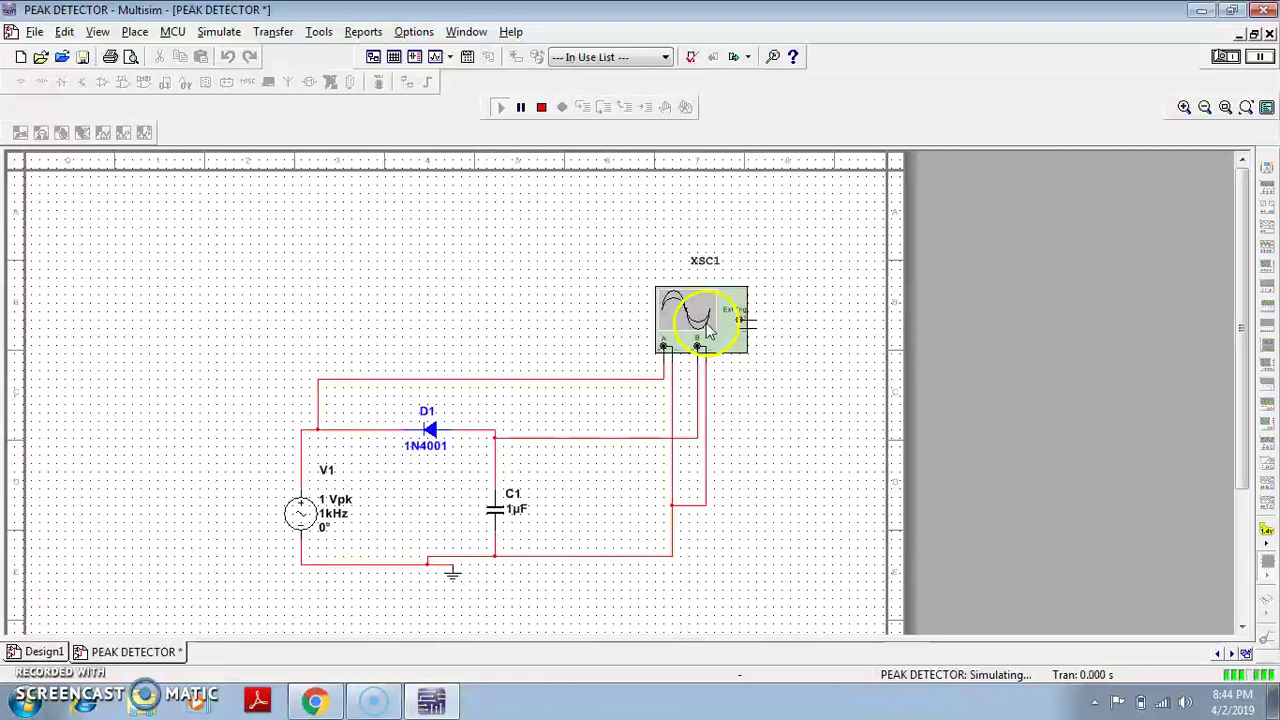
left_click(541, 107)
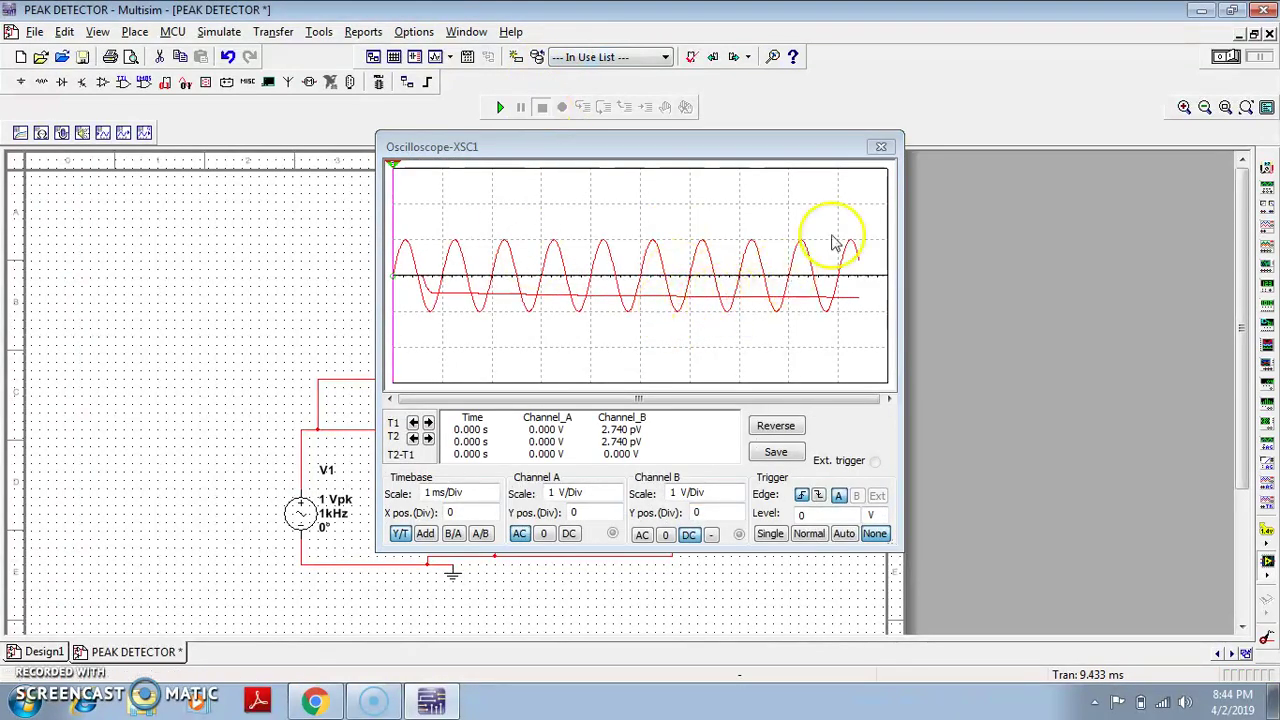
left_click(881, 147)
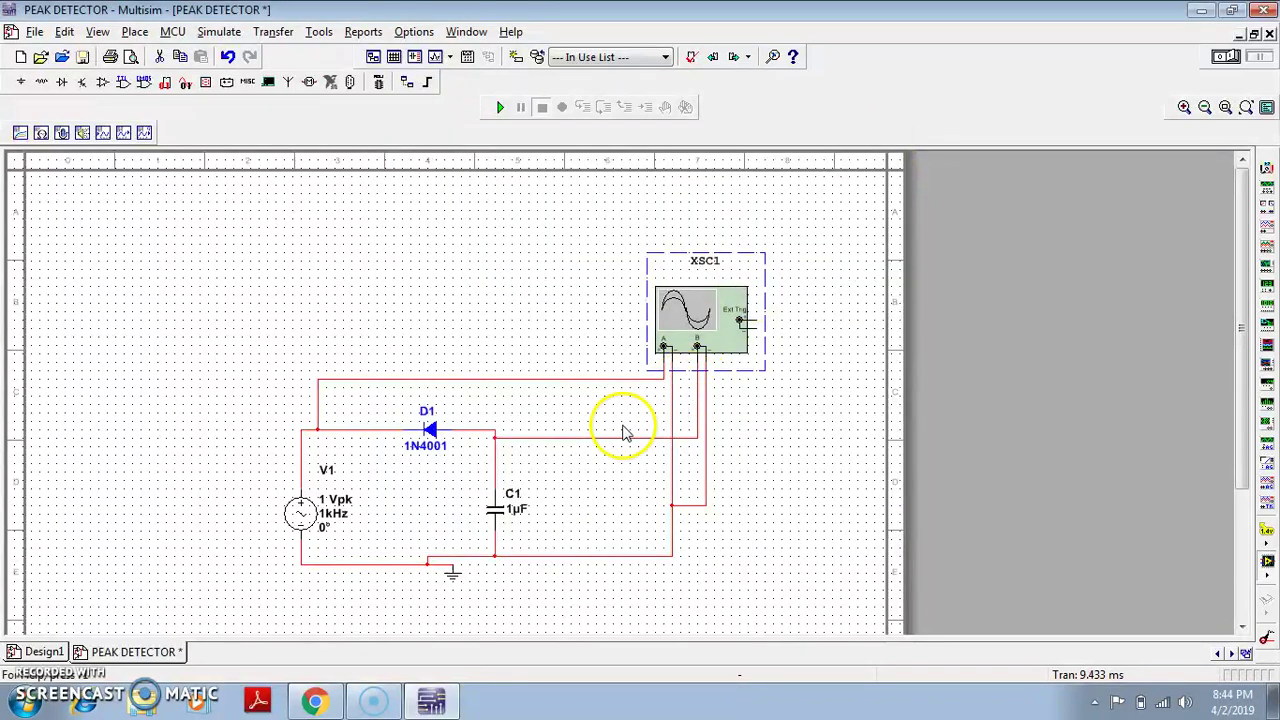
Set the channel B wire's segment colour to dark blue.
right_click(608, 438)
left_click(668, 478)
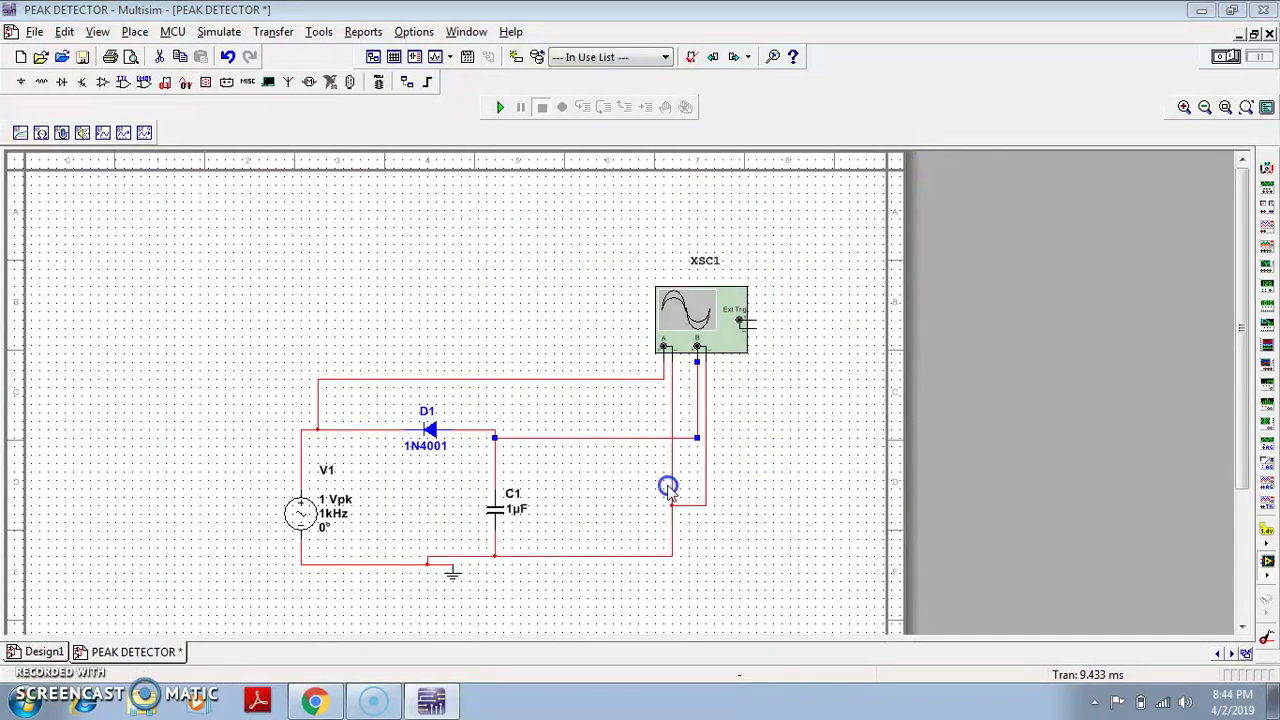
left_click(585, 281)
left_click(792, 245)
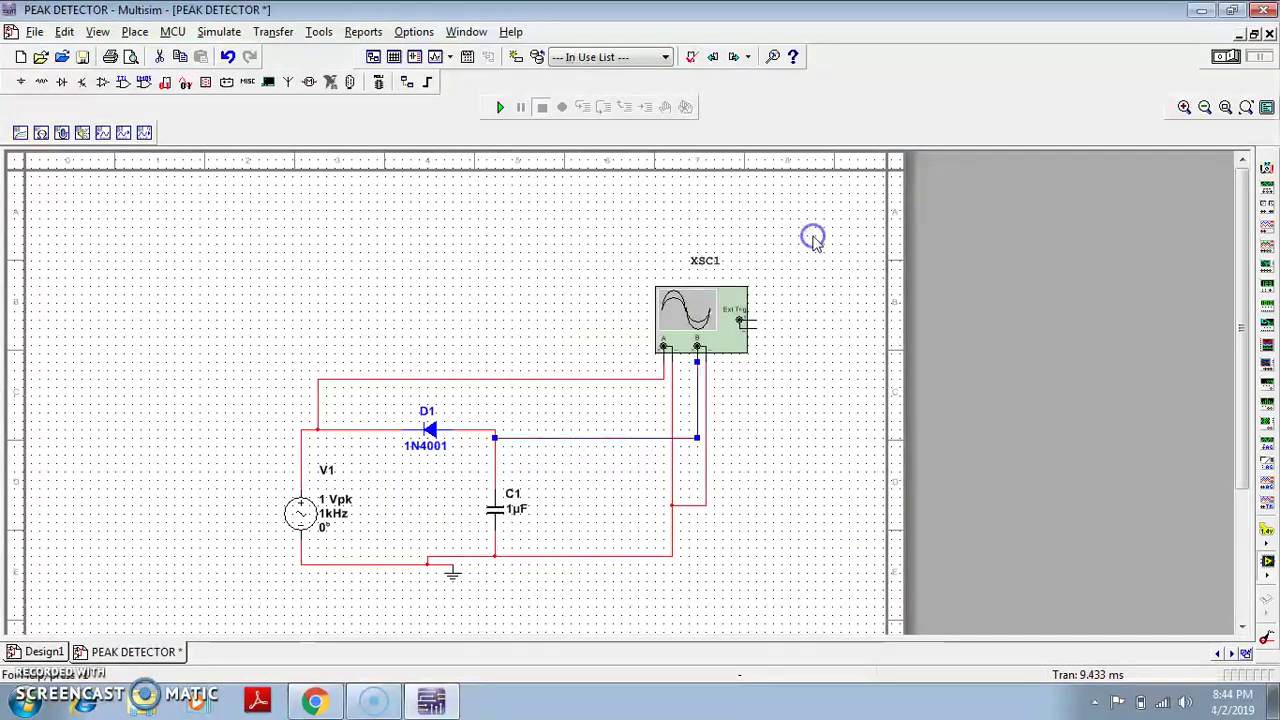
Rerun the simulation, check the XSC1 waveforms near -663 mV, then close the scope.
left_click(500, 107)
double_click(671, 290)
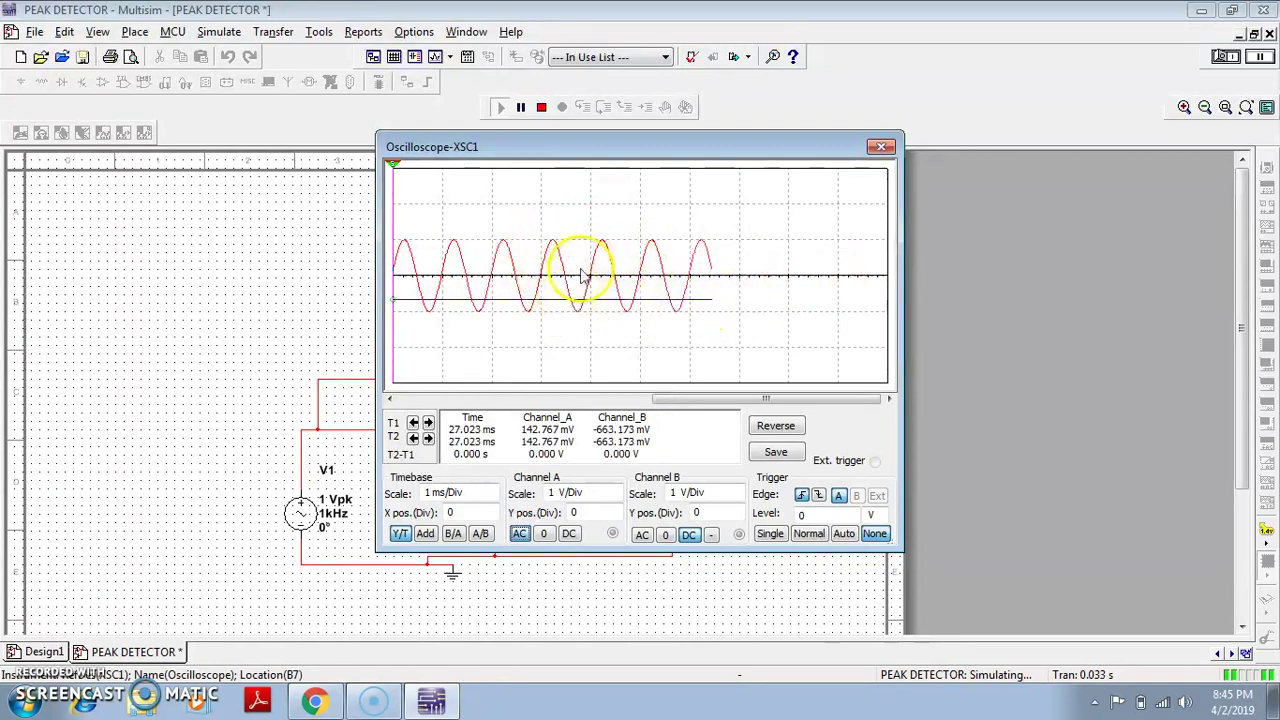
left_click(881, 147)
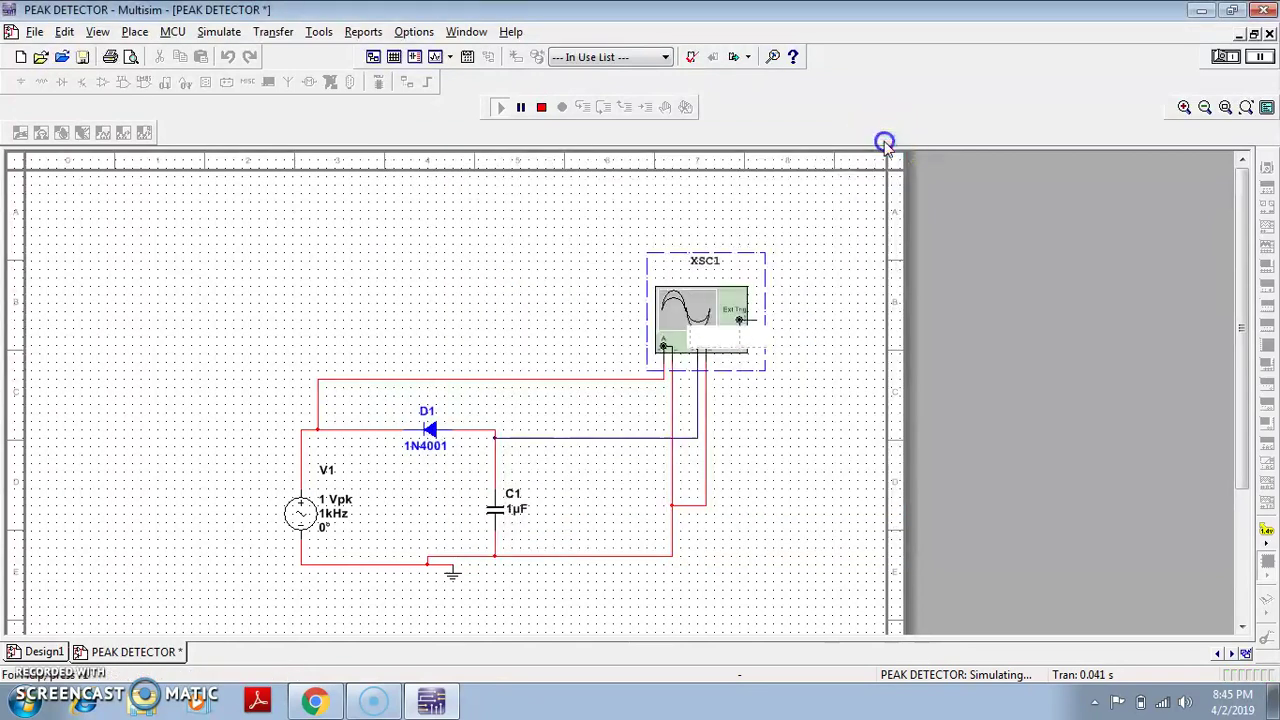
left_click(490, 304)
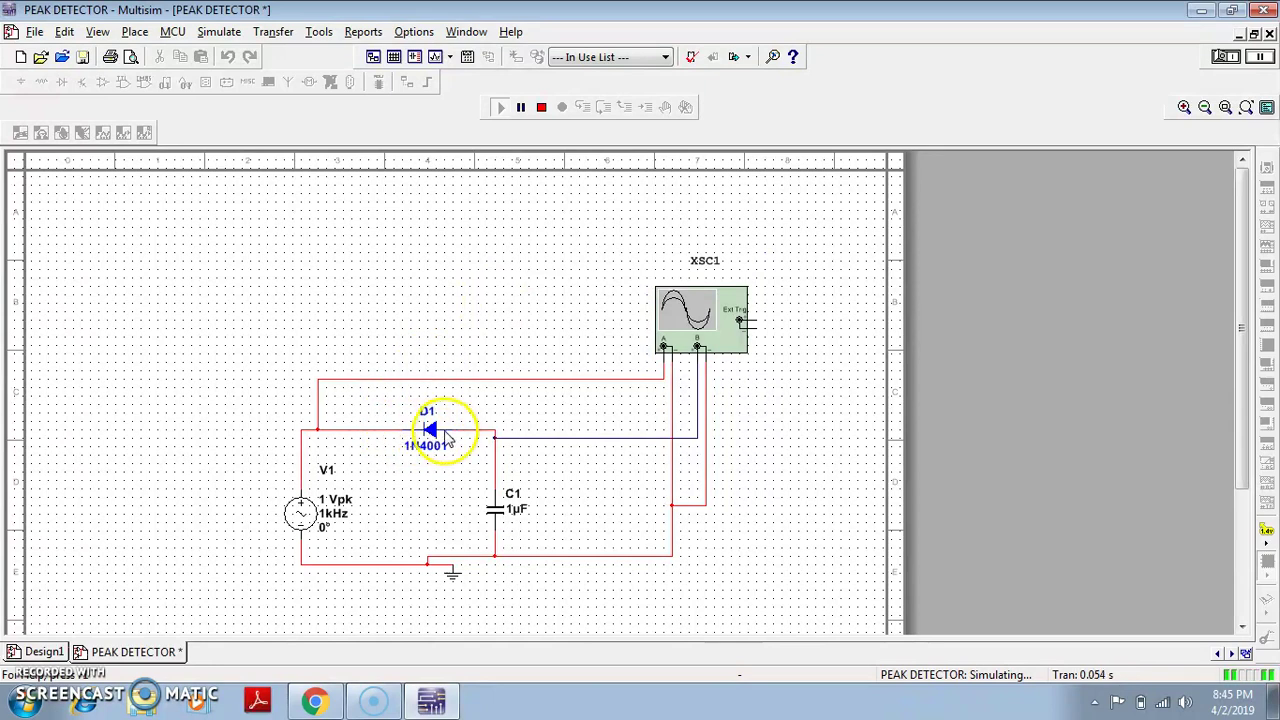